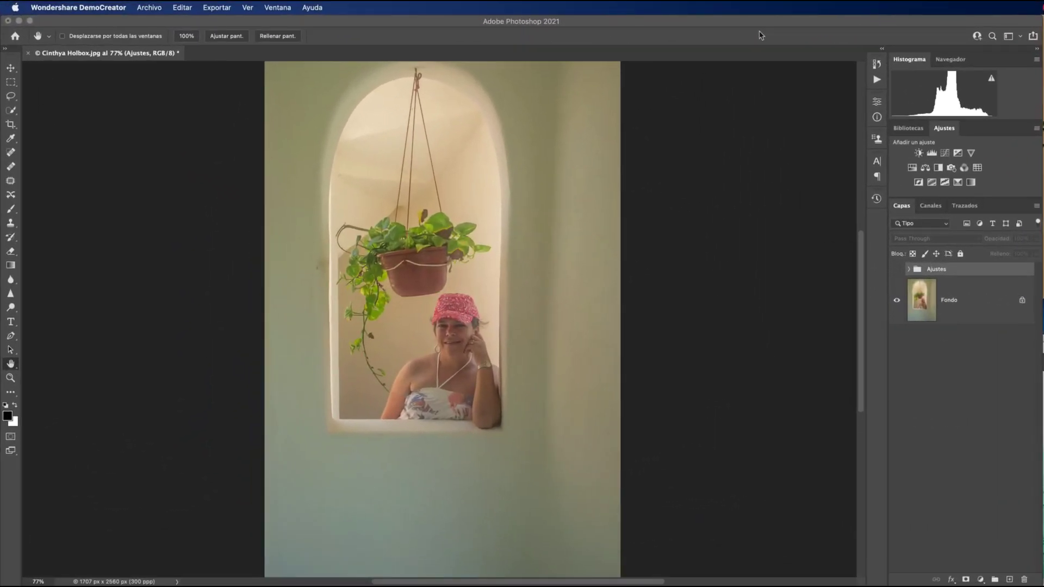
Toggle the Ajustes group's visibility to compare against the original, then delete the group.
{"action": "left_click", "coordinate": [760, 35]}
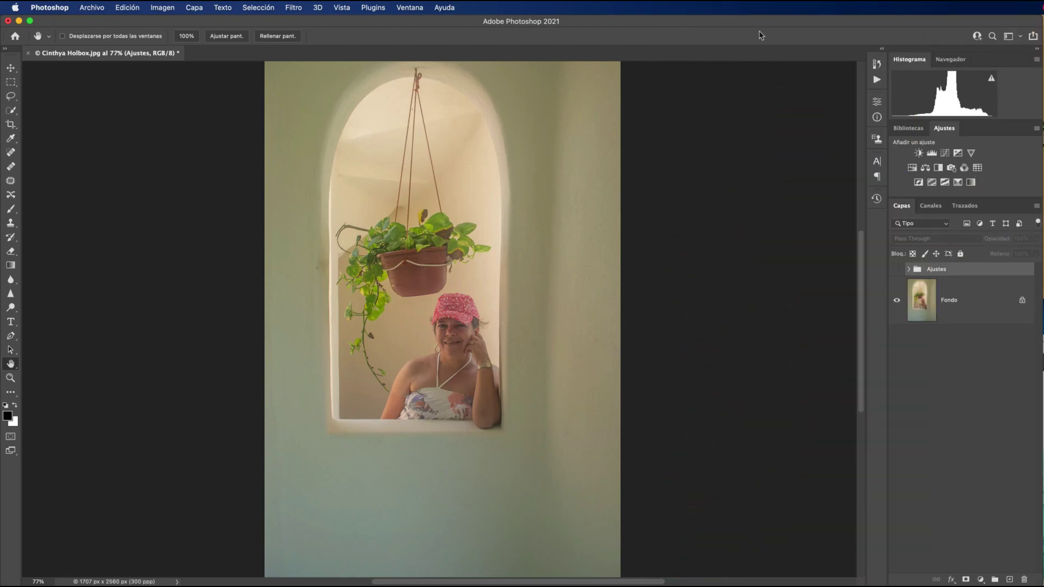
{"action": "left_click", "coordinate": [897, 270]}
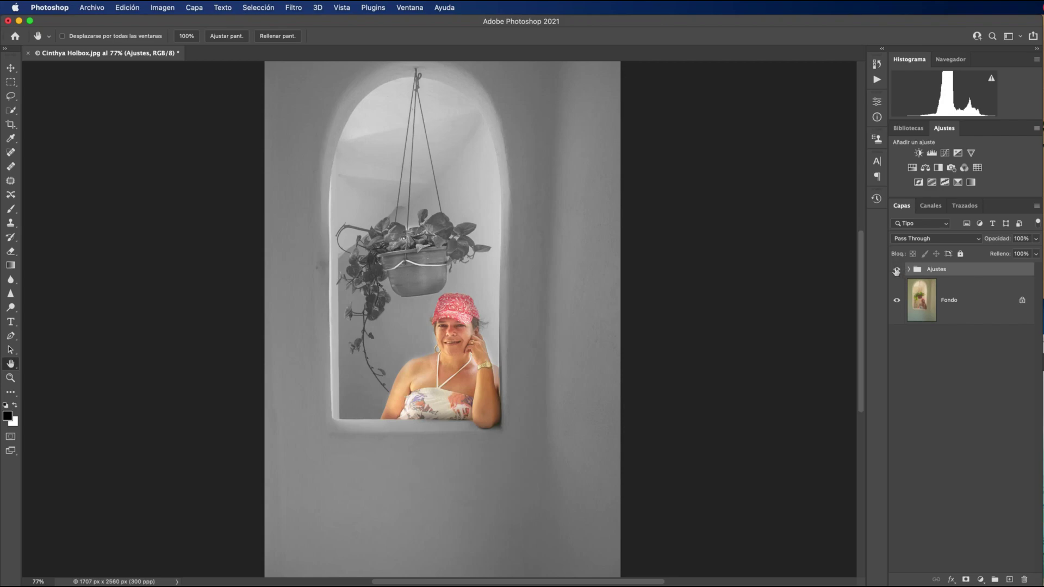
{"action": "left_click", "coordinate": [895, 271]}
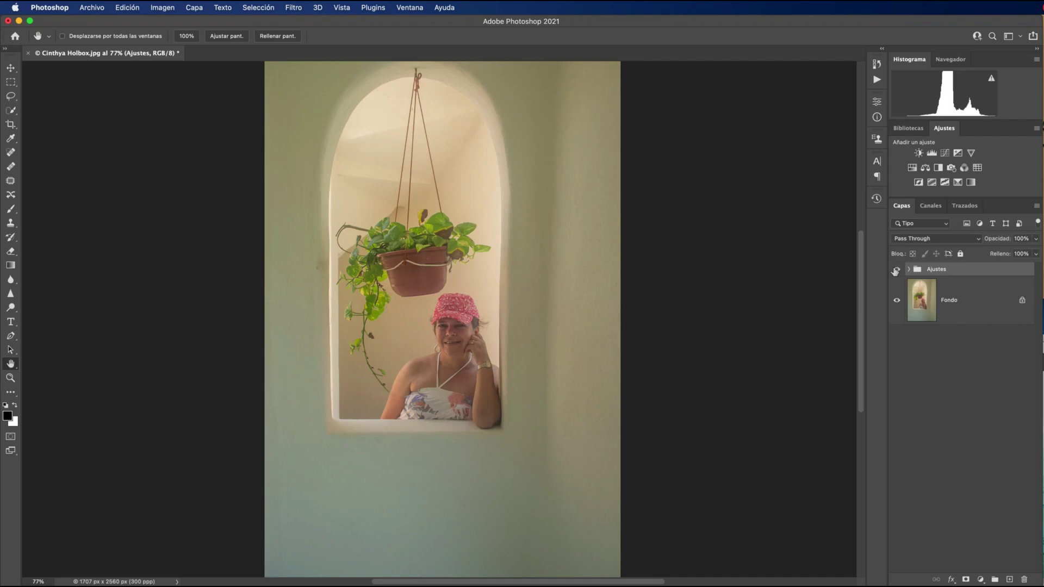
{"action": "left_click", "coordinate": [896, 270]}
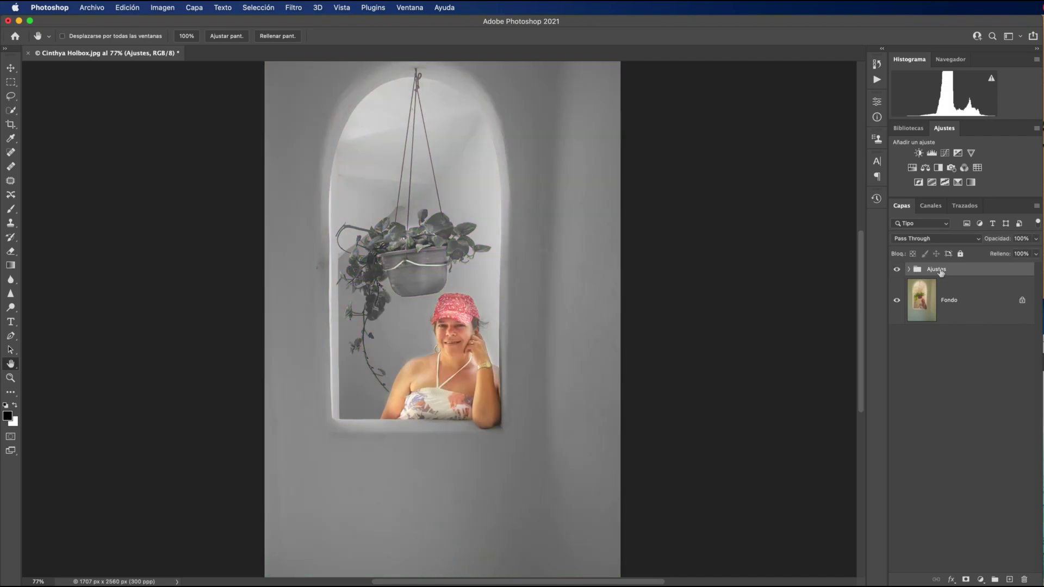
{"action": "left_click_drag", "start_coordinate": [941, 272], "coordinate": [1027, 572]}
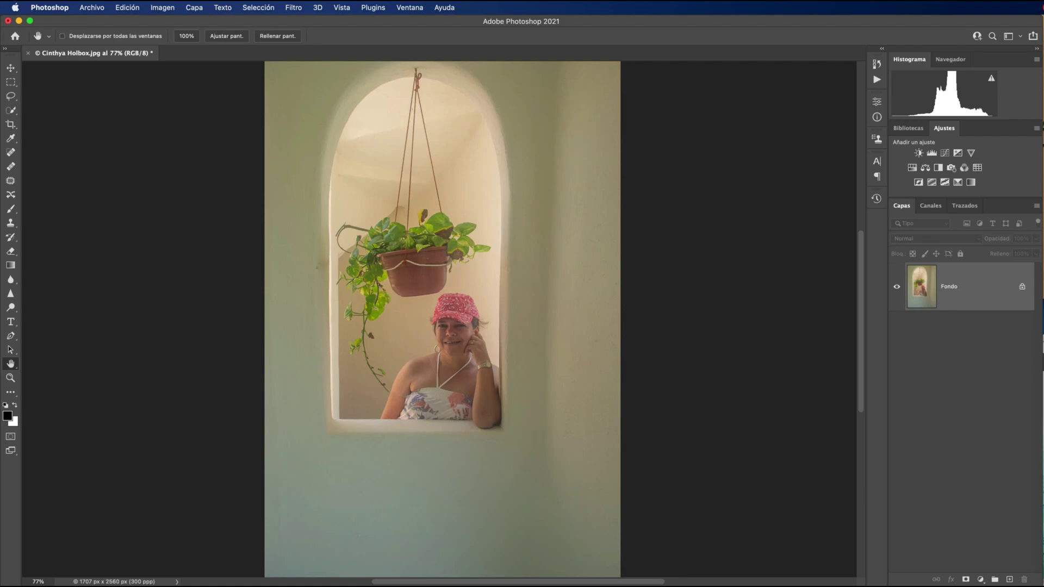
Zoom in on the woman and the flower pot, then switch to the Quick Selection tool.
{"action": "scroll", "coordinate": [406, 513], "scroll_direction": "up", "scroll_amount": 5}
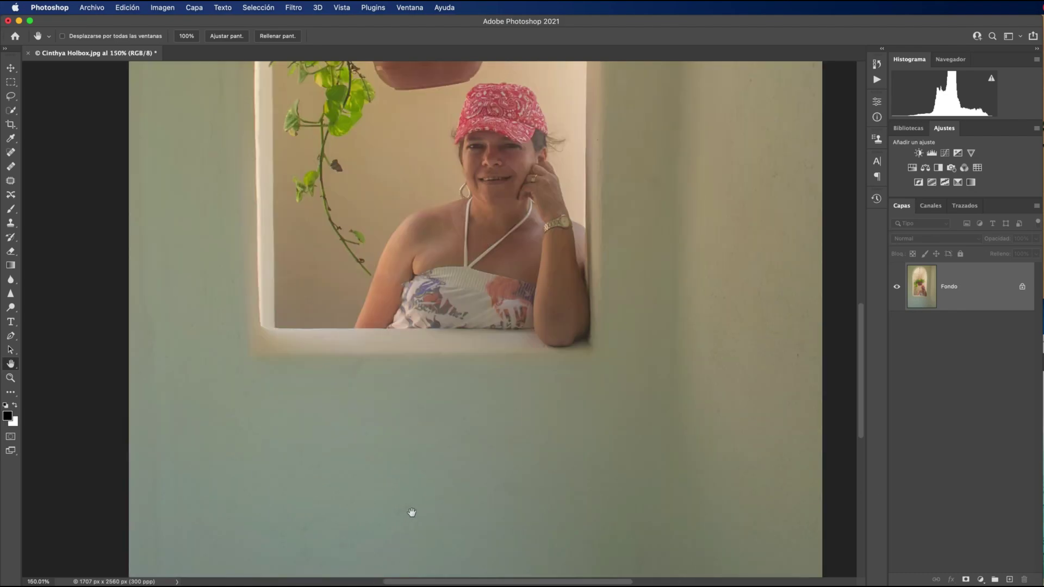
{"action": "scroll", "coordinate": [537, 489], "scroll_direction": "up", "scroll_amount": 1}
{"action": "scroll", "coordinate": [537, 490], "scroll_direction": "up", "scroll_amount": 1}
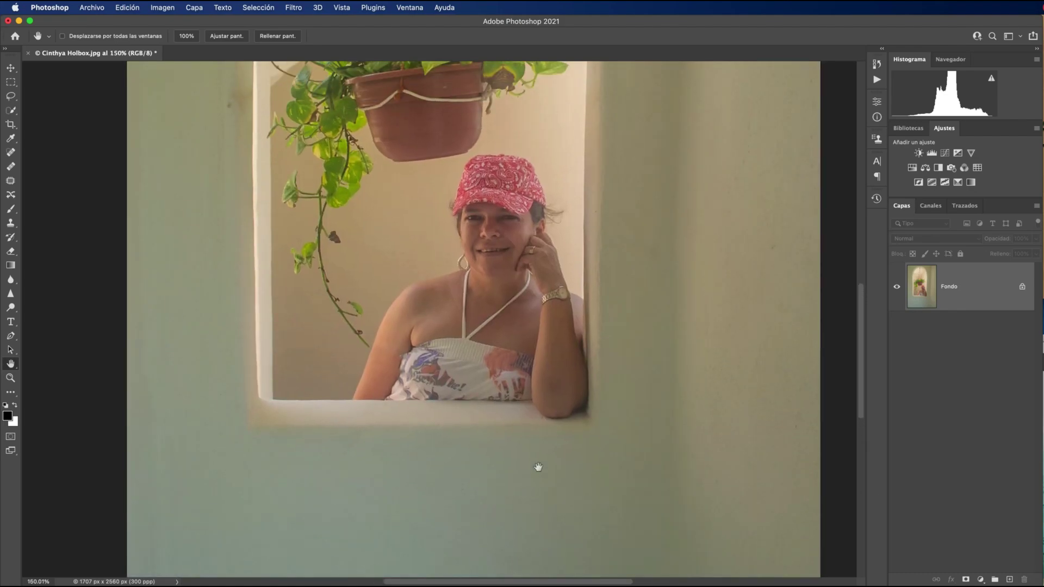
{"action": "scroll", "coordinate": [537, 489], "scroll_direction": "up", "scroll_amount": 1}
{"action": "left_click_drag", "start_coordinate": [721, 403], "coordinate": [717, 466]}
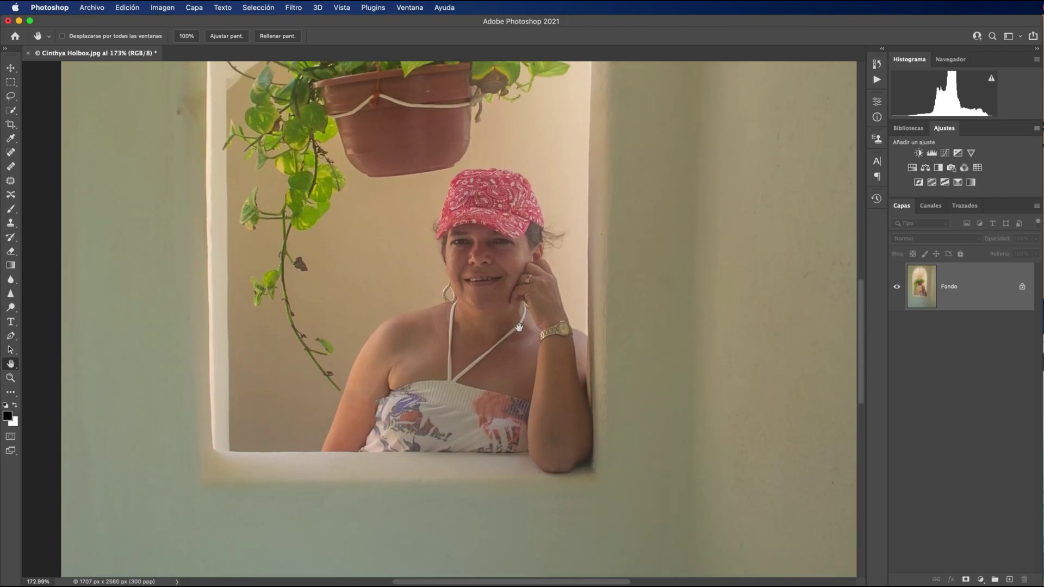
{"action": "key", "text": "j"}
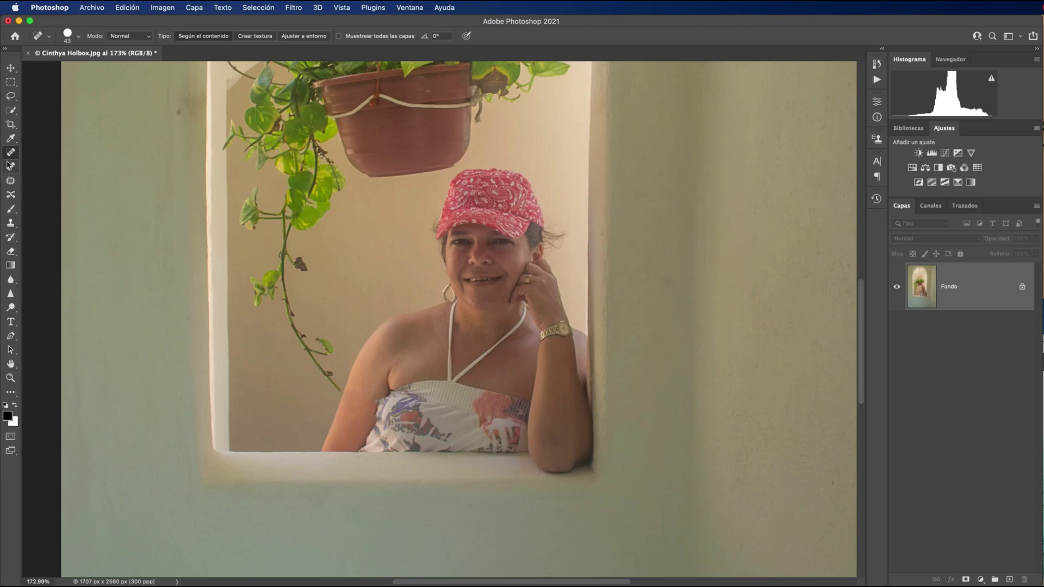
{"action": "left_click", "coordinate": [11, 111]}
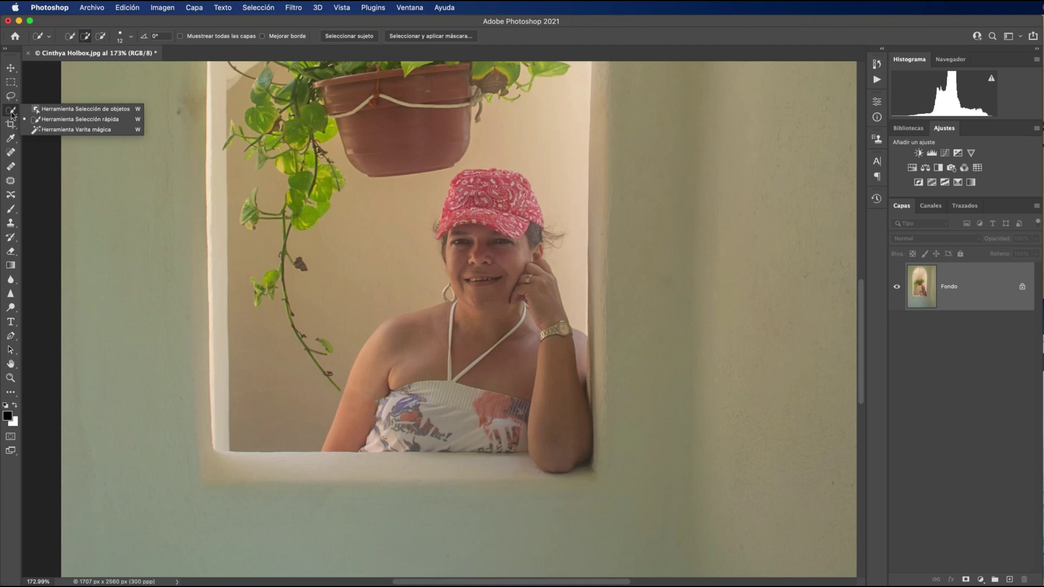
Paint a quick selection over the pink cap, face, chest, dress top, shoulder and arm.
{"action": "left_click", "coordinate": [11, 113]}
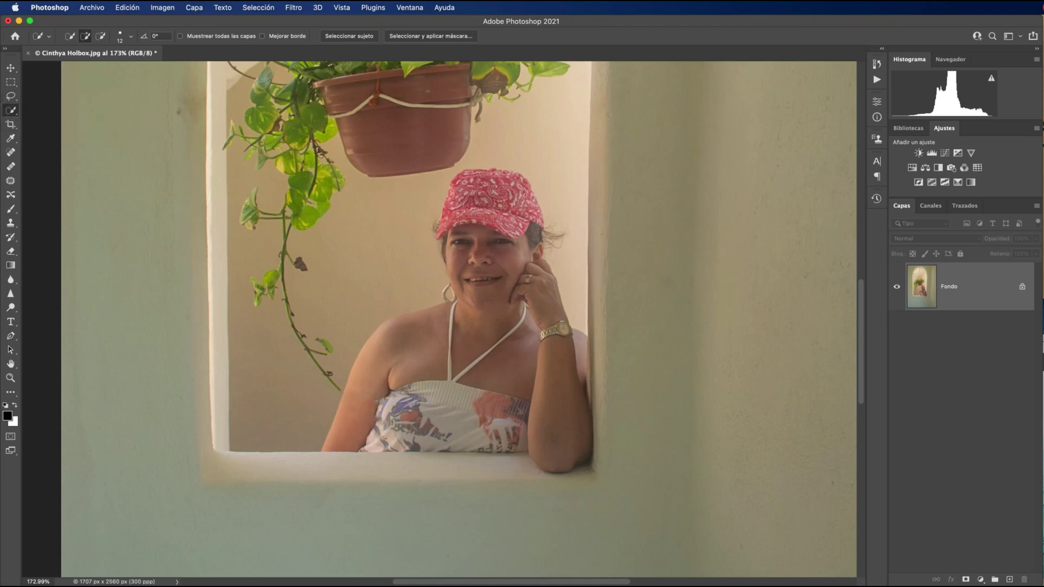
{"action": "left_click_drag", "start_coordinate": [473, 201], "coordinate": [493, 169]}
{"action": "mouse_move", "coordinate": [500, 210]}
{"action": "left_mouse_down"}
{"action": "mouse_move", "coordinate": [523, 383]}
{"action": "mouse_move", "coordinate": [544, 390]}
{"action": "left_mouse_up"}
{"action": "left_click_drag", "start_coordinate": [478, 402], "coordinate": [434, 413]}
{"action": "left_click_drag", "start_coordinate": [423, 367], "coordinate": [375, 337]}
Fill gaps along the dress's lower edge and left side, and subtract the plant and wall.
{"action": "left_click", "coordinate": [363, 445]}
{"action": "left_click", "coordinate": [425, 442]}
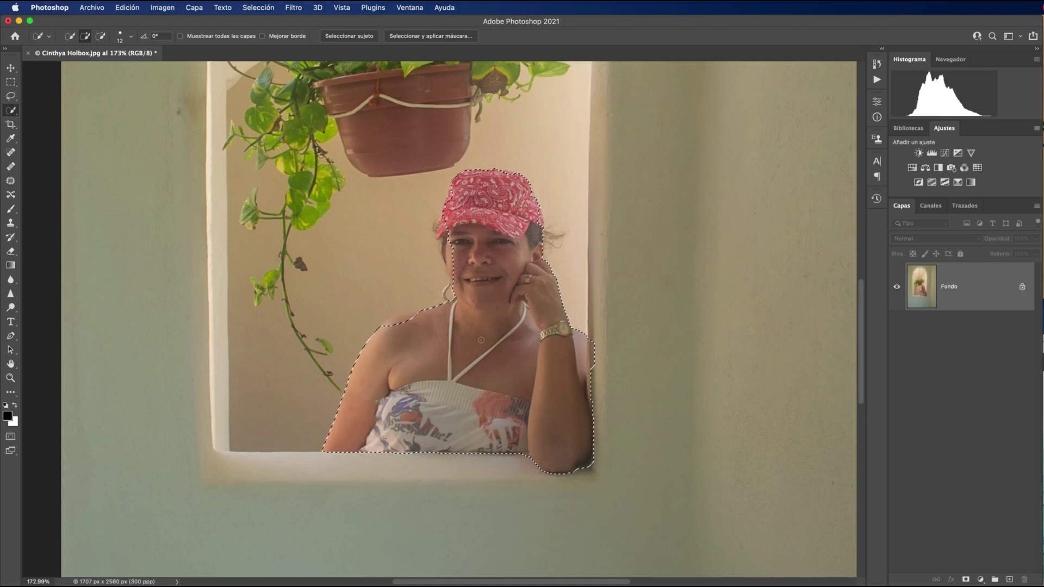
{"action": "left_click", "coordinate": [458, 276]}
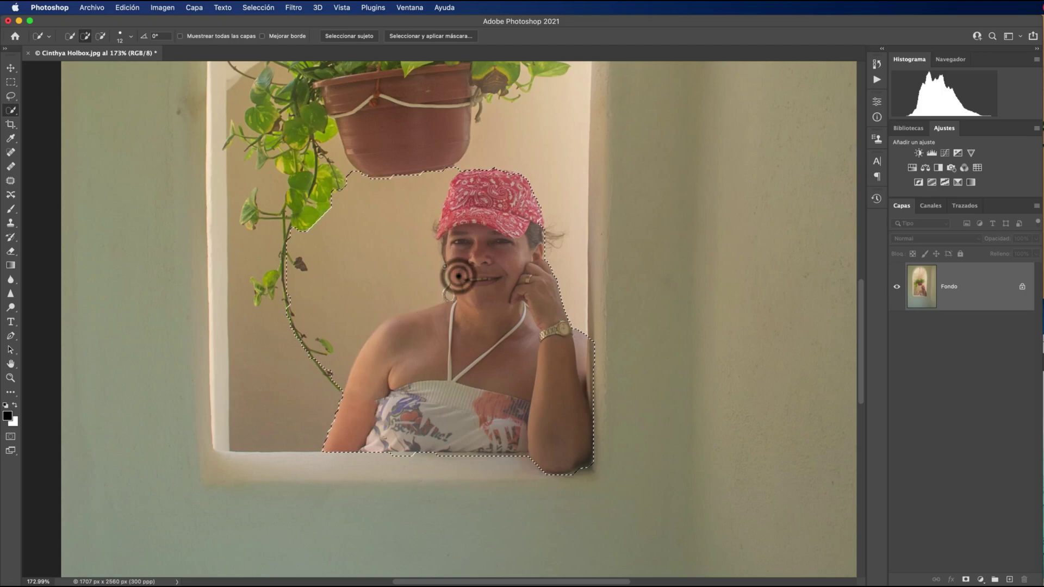
{"action": "key", "text": "alt"}
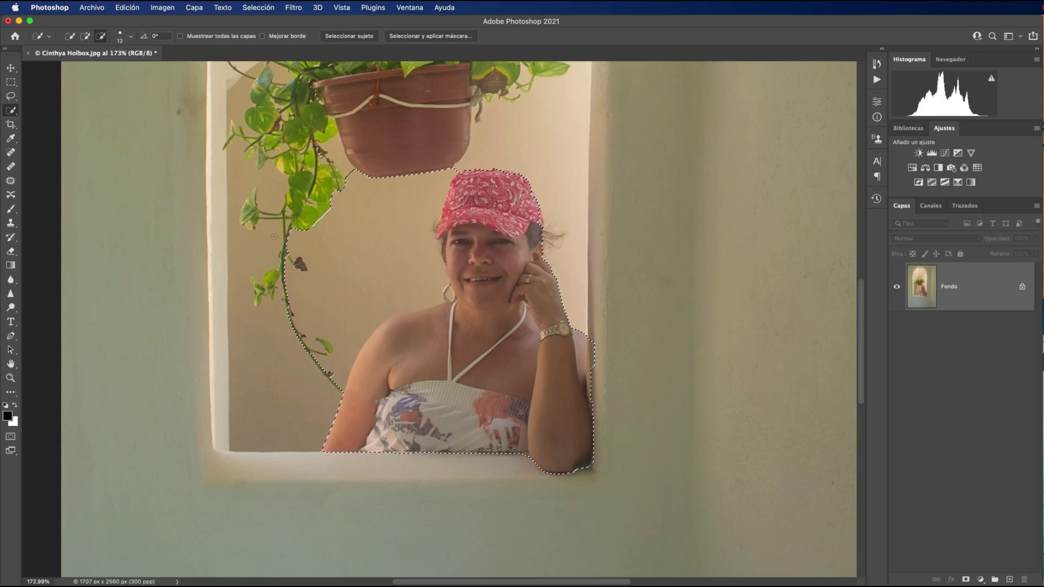
{"action": "left_click", "coordinate": [274, 236], "text": "alt"}
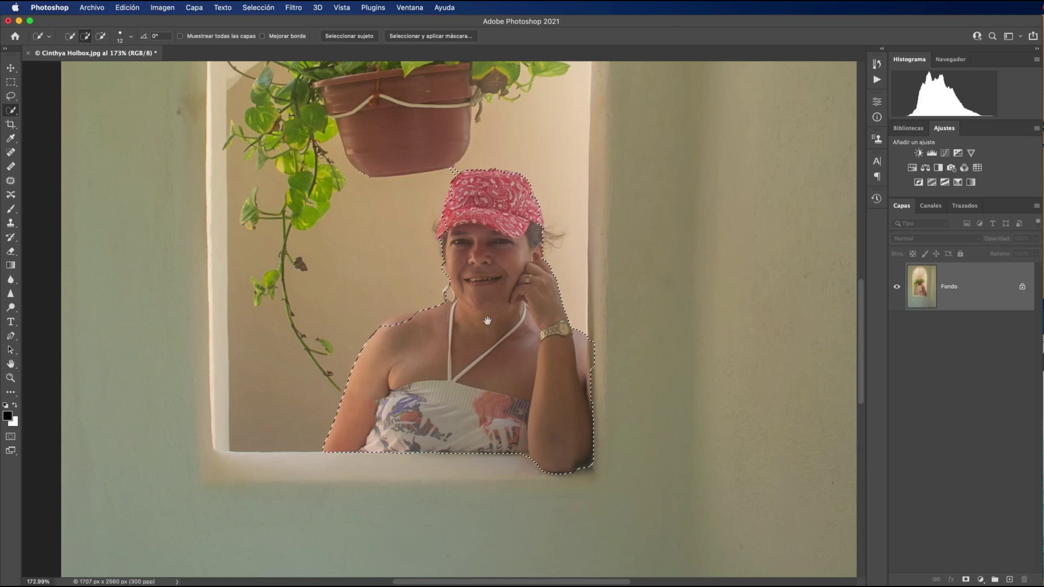
Tighten the selection around the earring and left shoulder, excluding the nearby wall.
{"action": "scroll", "coordinate": [487, 320], "scroll_direction": "up", "scroll_amount": 1}
{"action": "scroll", "coordinate": [526, 273], "scroll_direction": "up", "scroll_amount": 1}
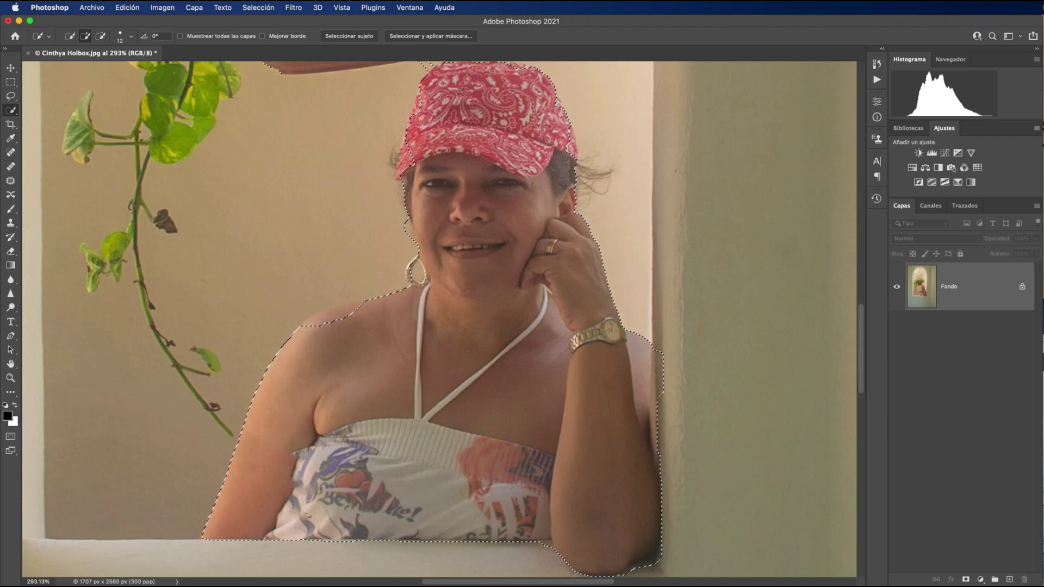
{"action": "key", "text": "alt"}
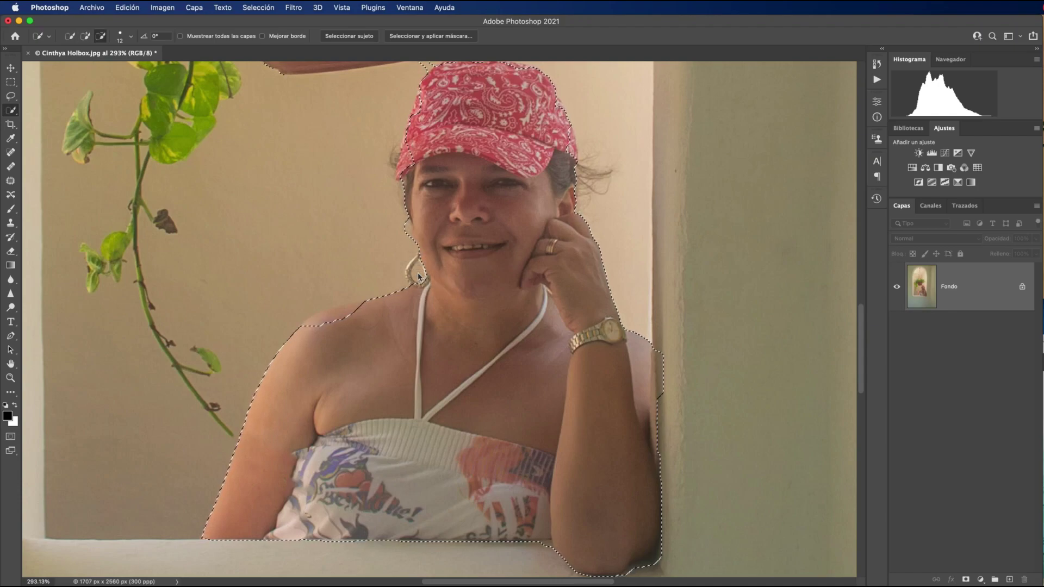
{"action": "left_click", "coordinate": [418, 277], "text": "alt"}
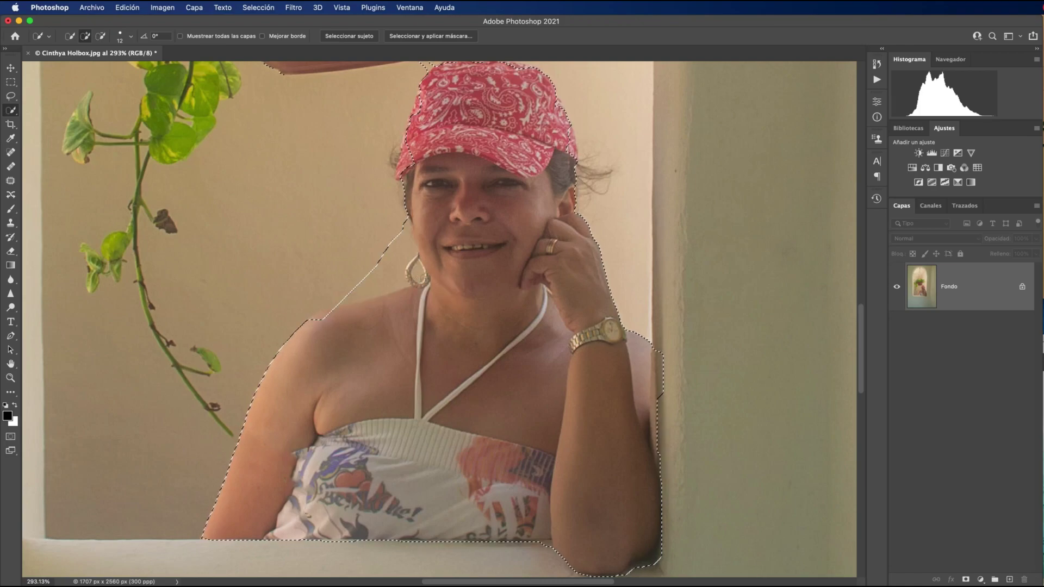
{"action": "left_click", "coordinate": [420, 275], "text": "alt"}
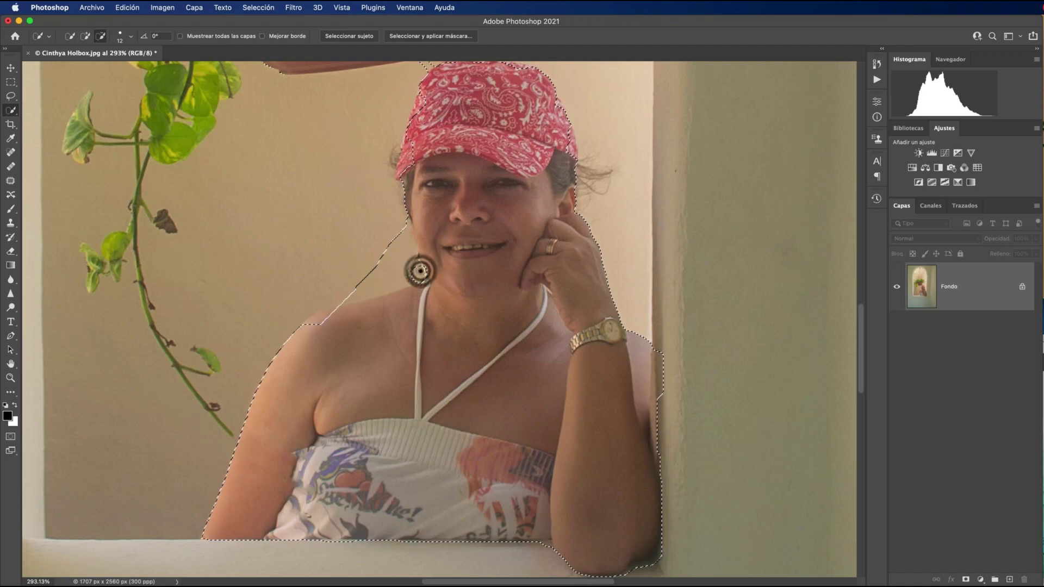
{"action": "left_click", "coordinate": [362, 256], "text": "alt"}
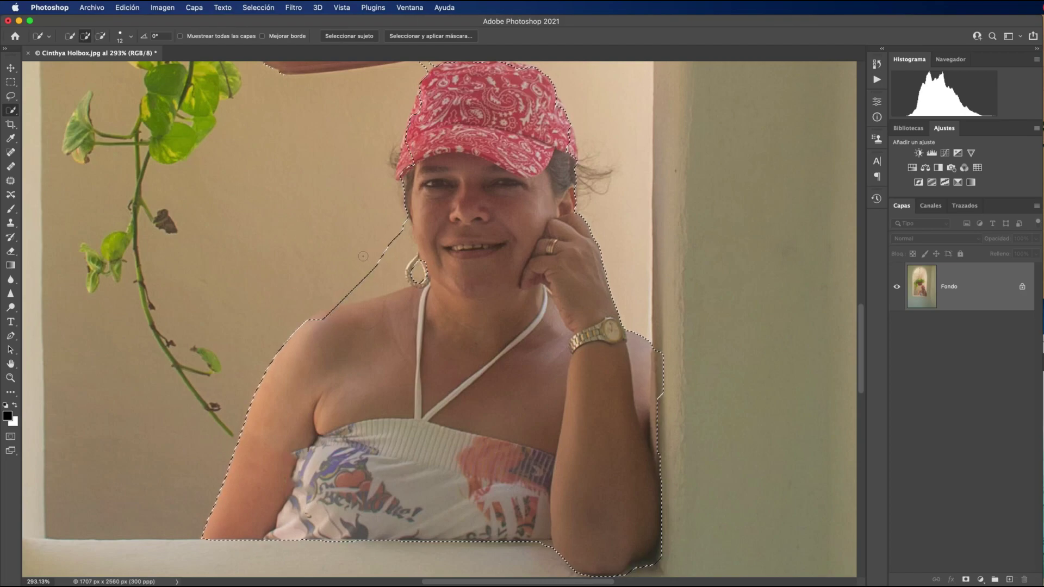
{"action": "left_click", "coordinate": [338, 249], "text": "alt"}
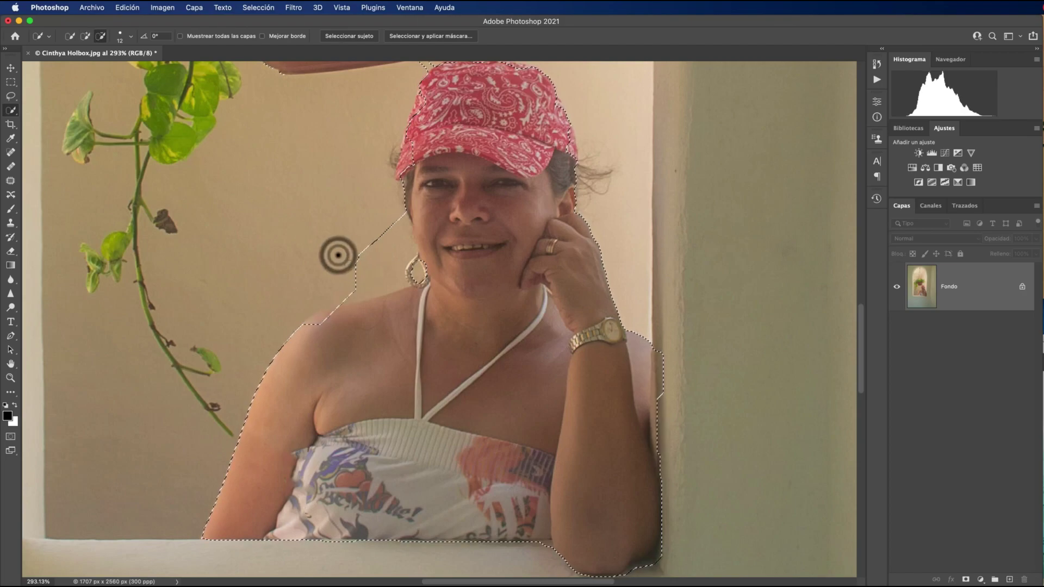
{"action": "left_click_drag", "start_coordinate": [355, 271], "coordinate": [390, 239]}
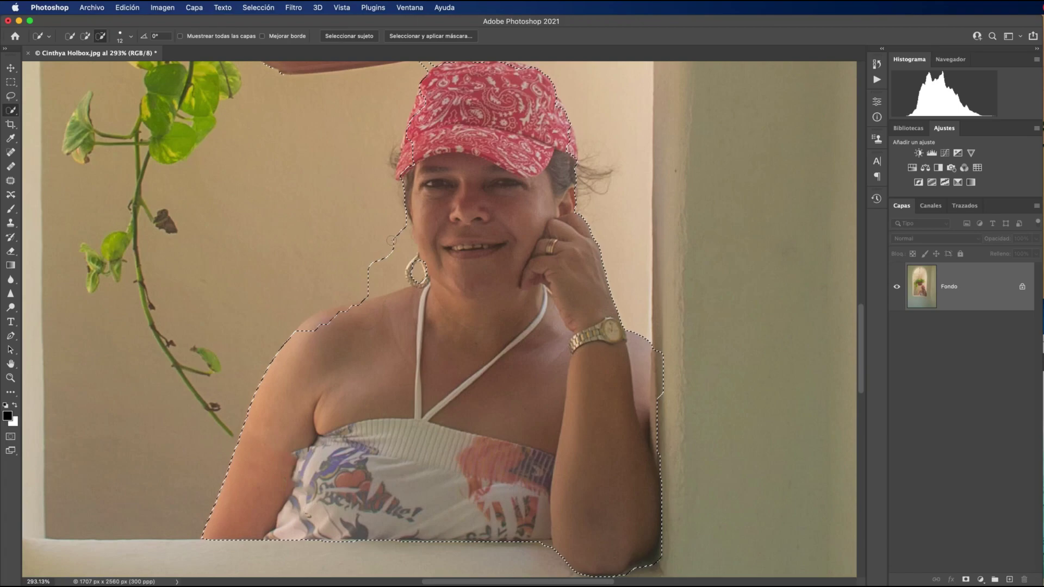
{"action": "left_click", "coordinate": [386, 266], "text": "alt"}
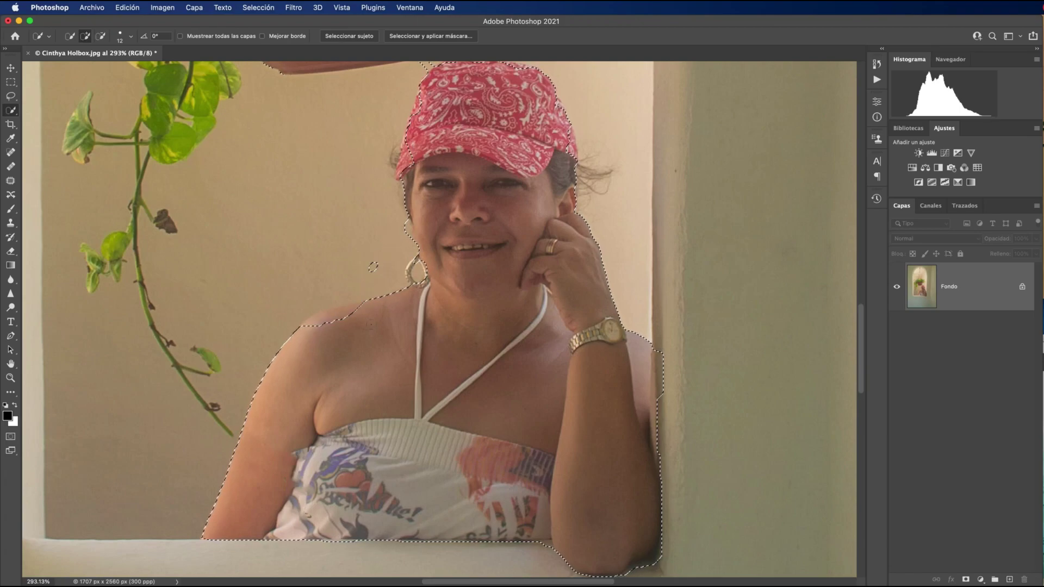
{"action": "left_click", "coordinate": [369, 334]}
Exclude the hair beside the cap and refine the edge along the side of her face.
{"action": "left_click", "coordinate": [373, 267]}
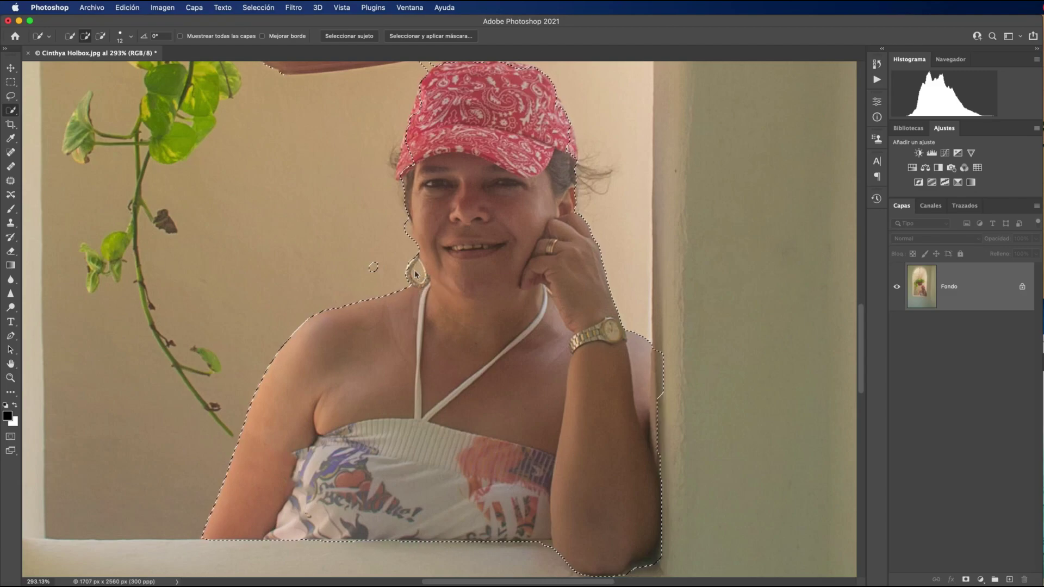
{"action": "key", "text": "alt"}
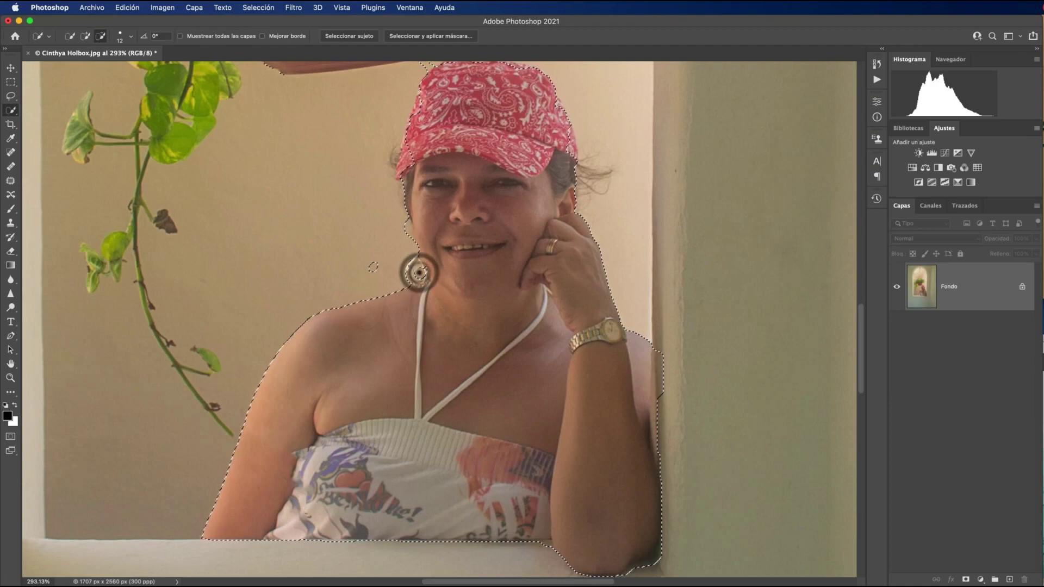
{"action": "left_click", "coordinate": [372, 267], "text": "alt"}
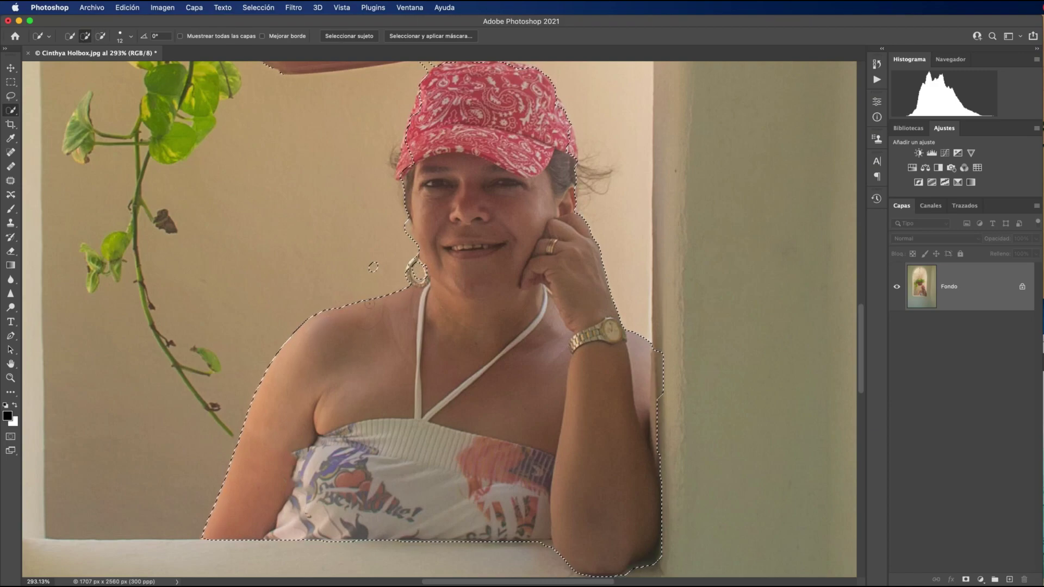
{"action": "left_click", "coordinate": [367, 269], "text": "alt"}
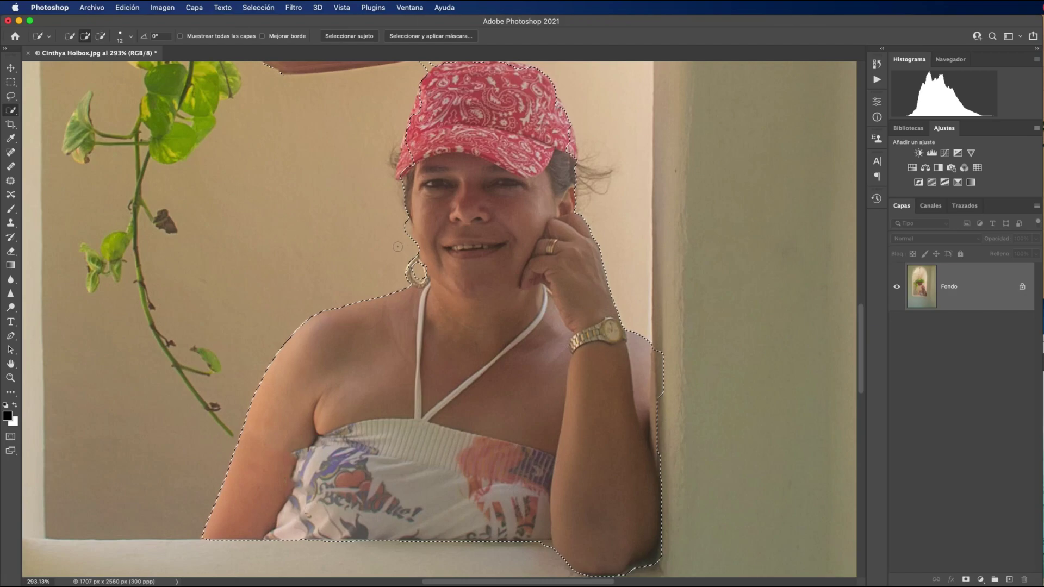
{"action": "key", "text": "alt"}
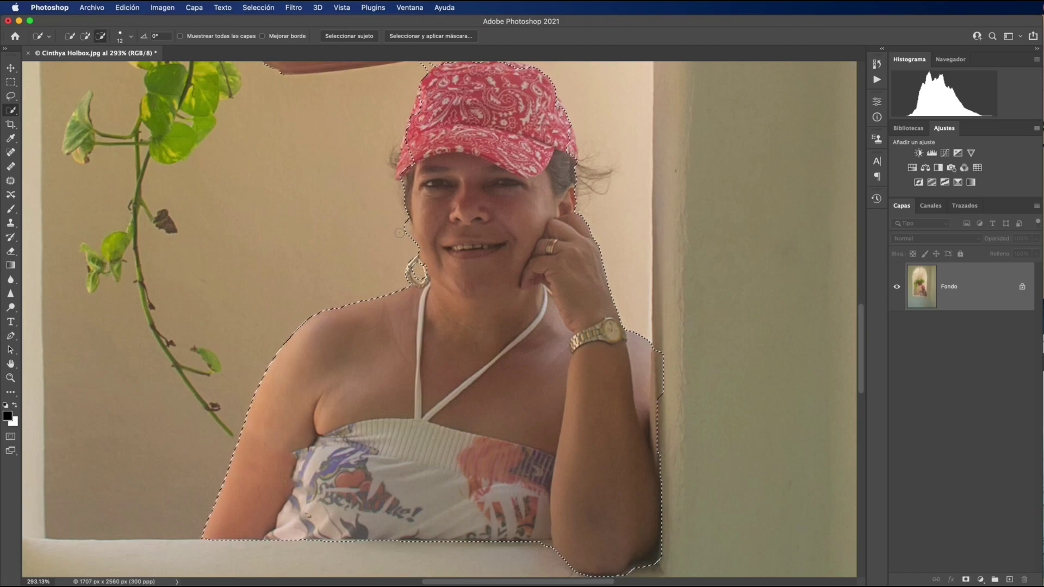
{"action": "left_click", "coordinate": [399, 232], "text": "alt"}
{"action": "left_click", "coordinate": [418, 218]}
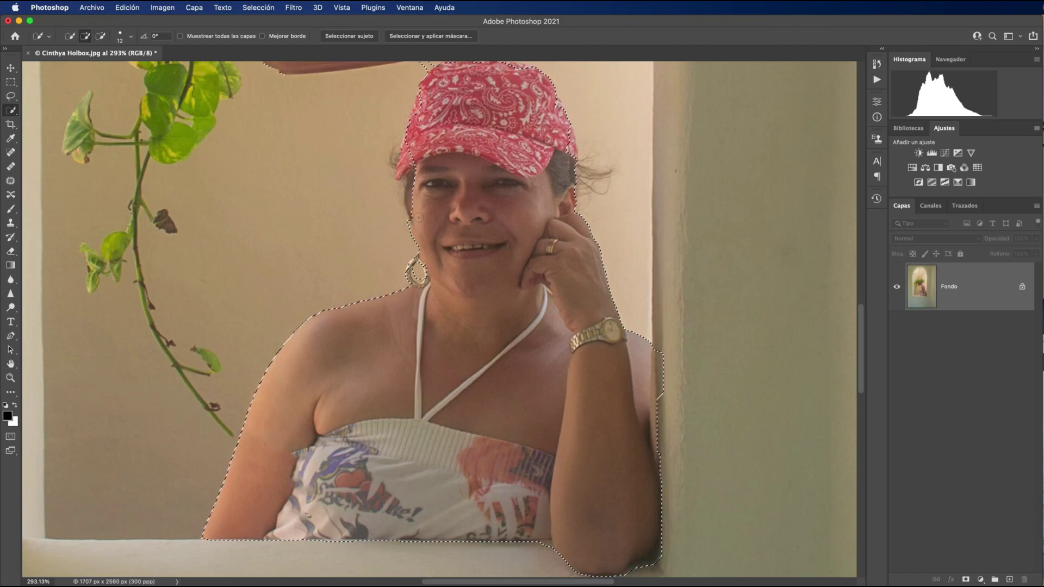
{"action": "left_click_drag", "start_coordinate": [417, 217], "coordinate": [414, 199]}
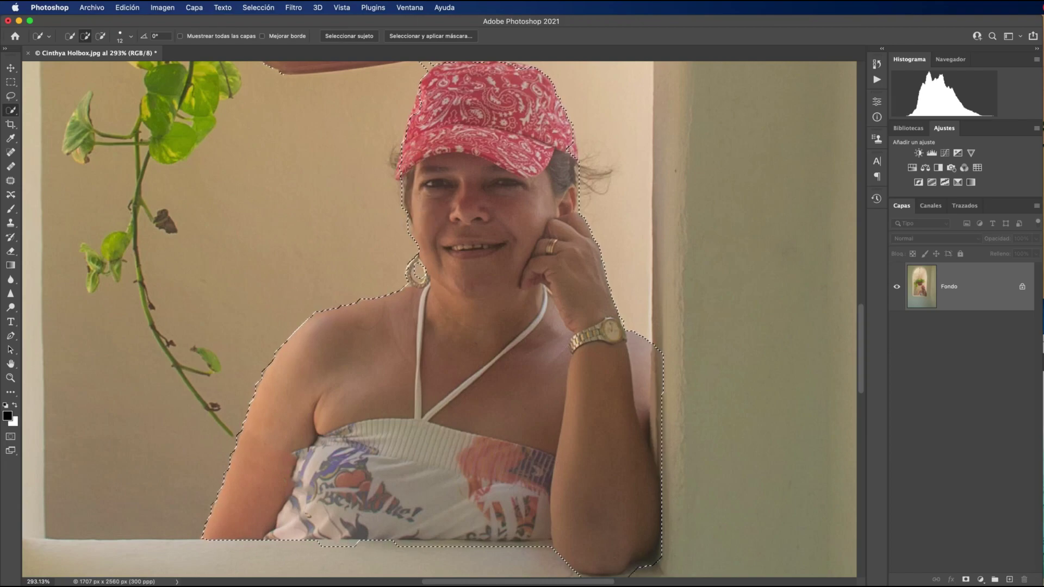
{"action": "key", "text": "alt"}
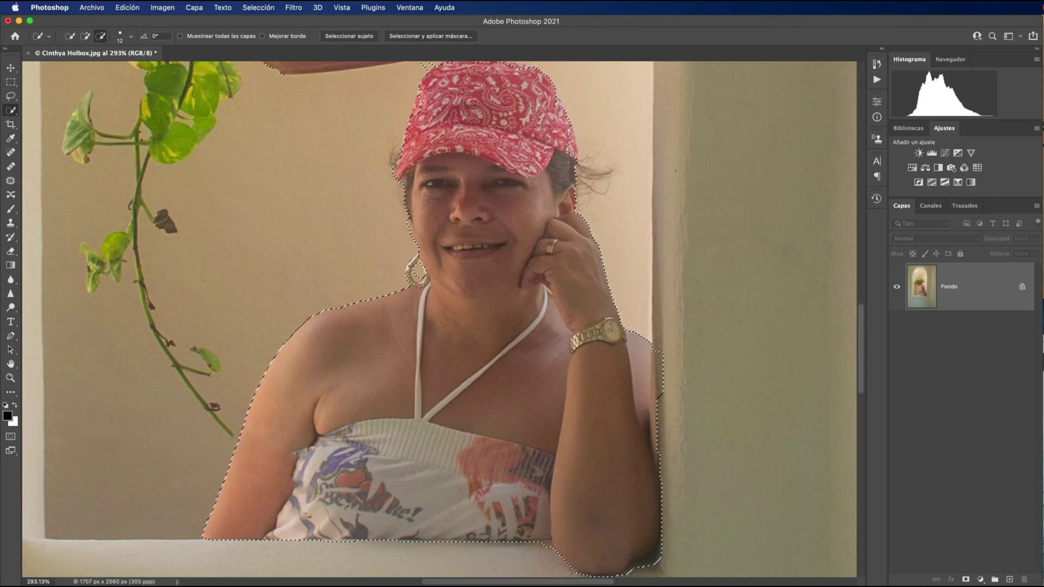
Remove the hanging pot above the cap from the selection and trim the edge along her arm.
{"action": "left_click_drag", "start_coordinate": [477, 113], "coordinate": [477, 272]}
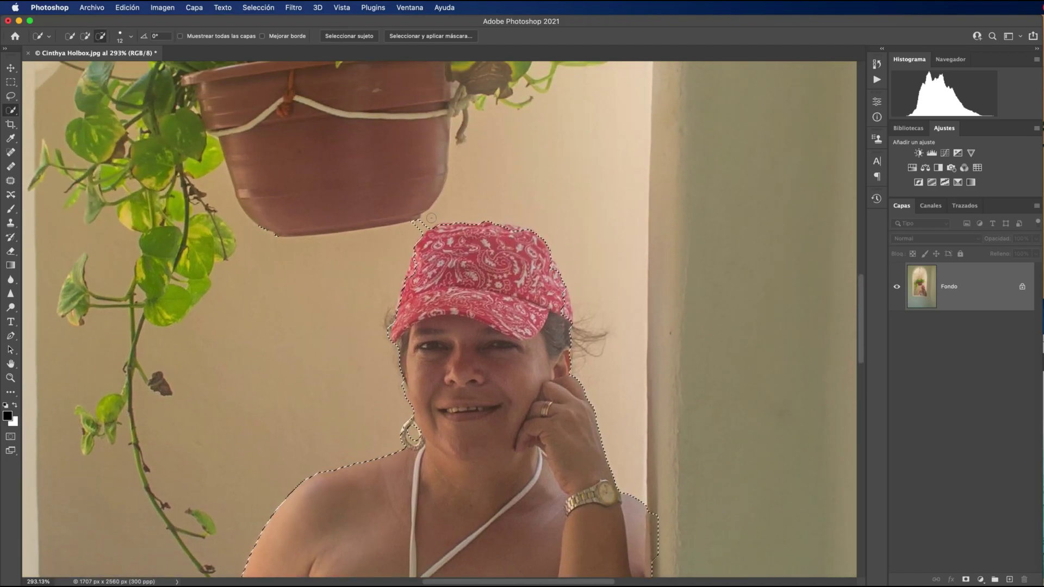
{"action": "key", "text": "alt"}
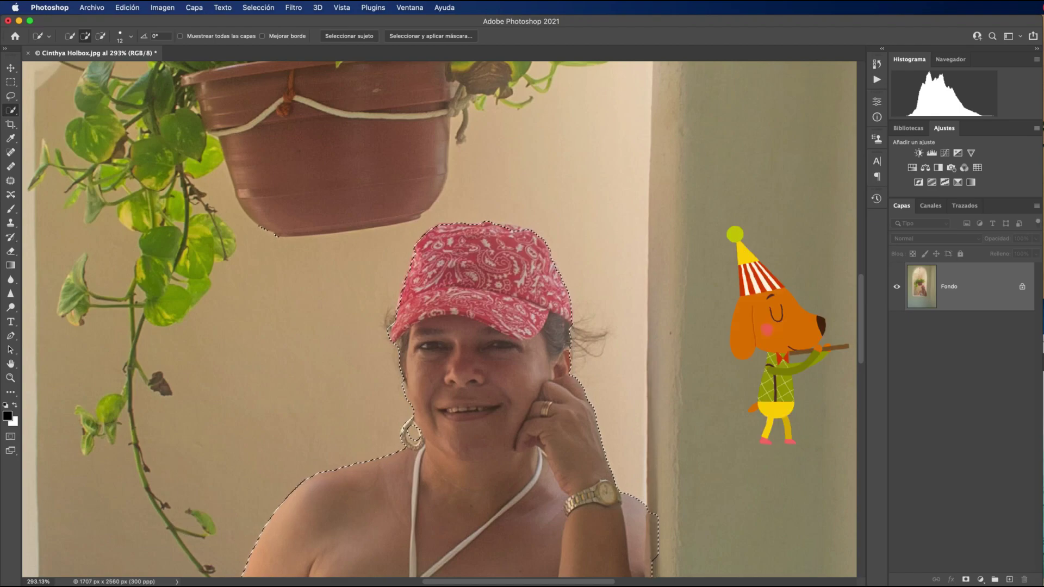
{"action": "scroll", "coordinate": [634, 426], "scroll_direction": "down", "scroll_amount": 5}
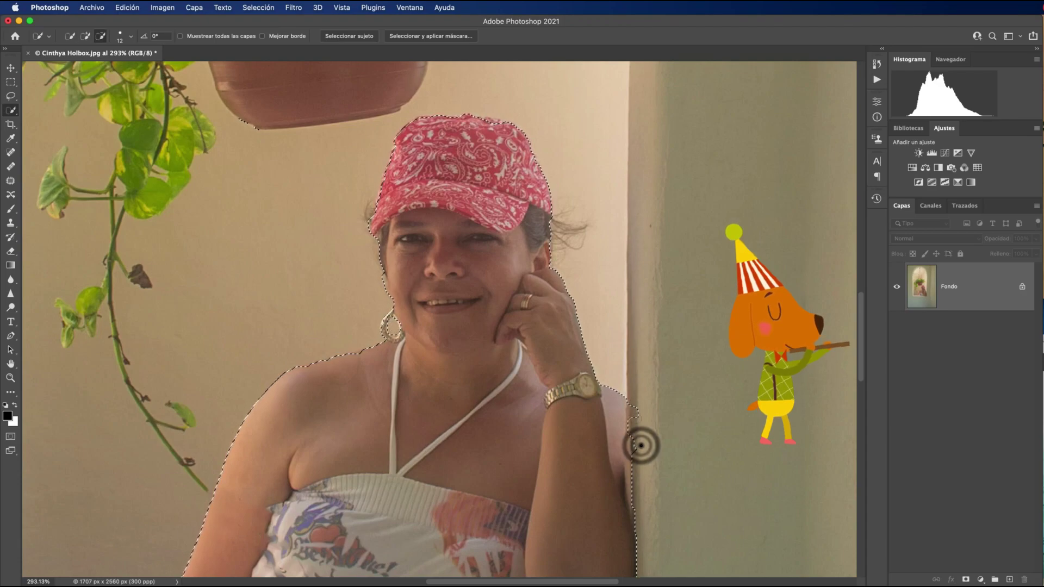
{"action": "left_click_drag", "start_coordinate": [641, 442], "coordinate": [637, 410]}
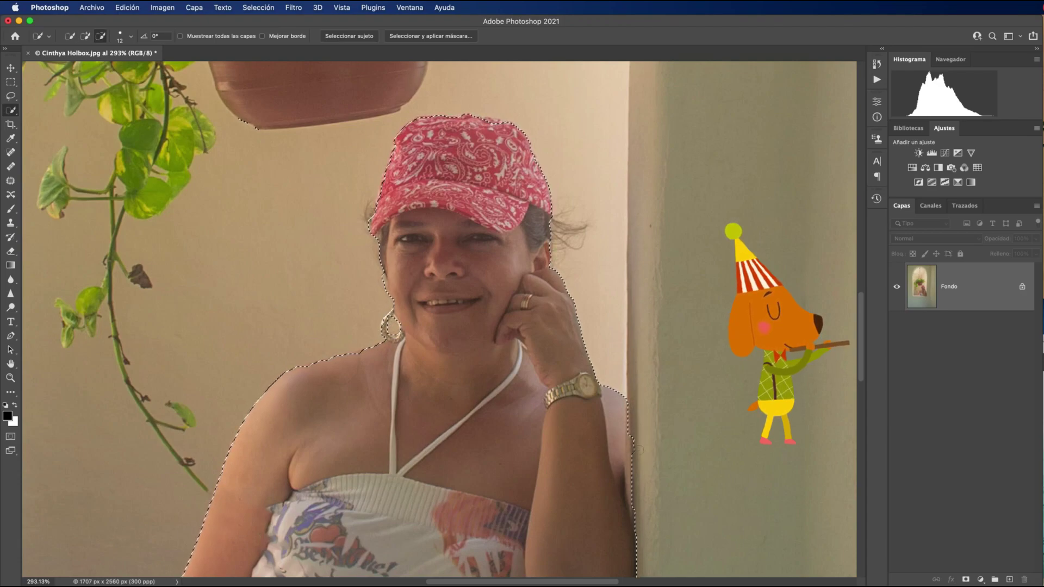
{"action": "key", "text": "alt"}
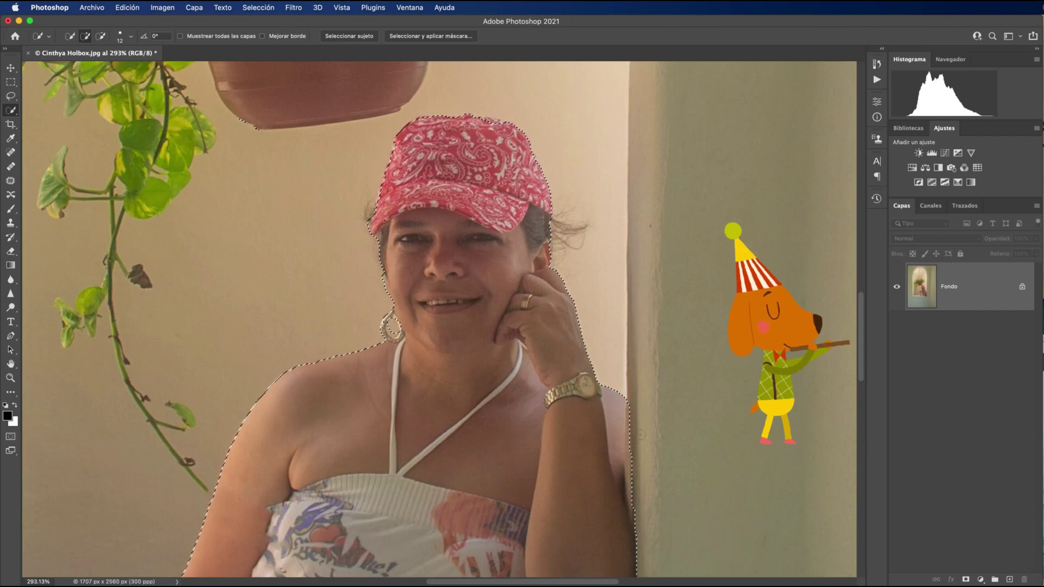
{"action": "left_click_drag", "start_coordinate": [705, 435], "coordinate": [712, 344]}
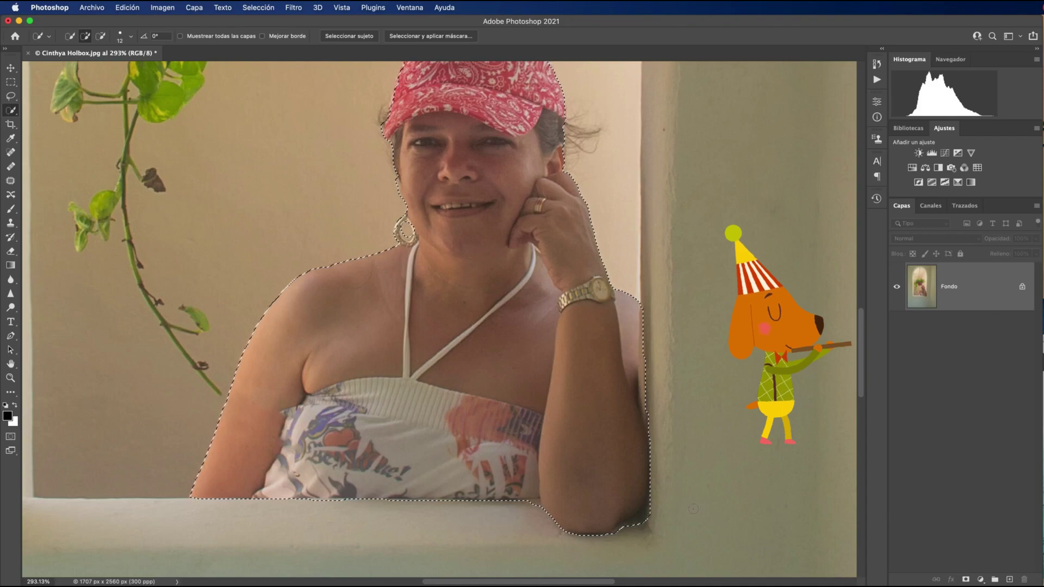
{"action": "key", "text": "alt"}
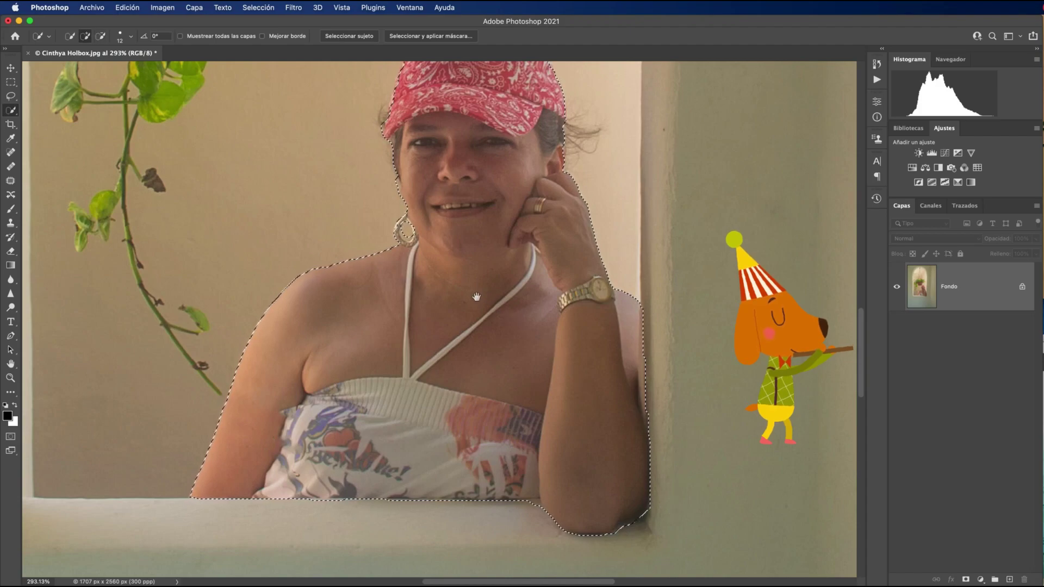
Refine the edge near the earring and cut its inner hole out of the selection.
{"action": "scroll", "coordinate": [420, 271], "scroll_direction": "up", "scroll_amount": 2}
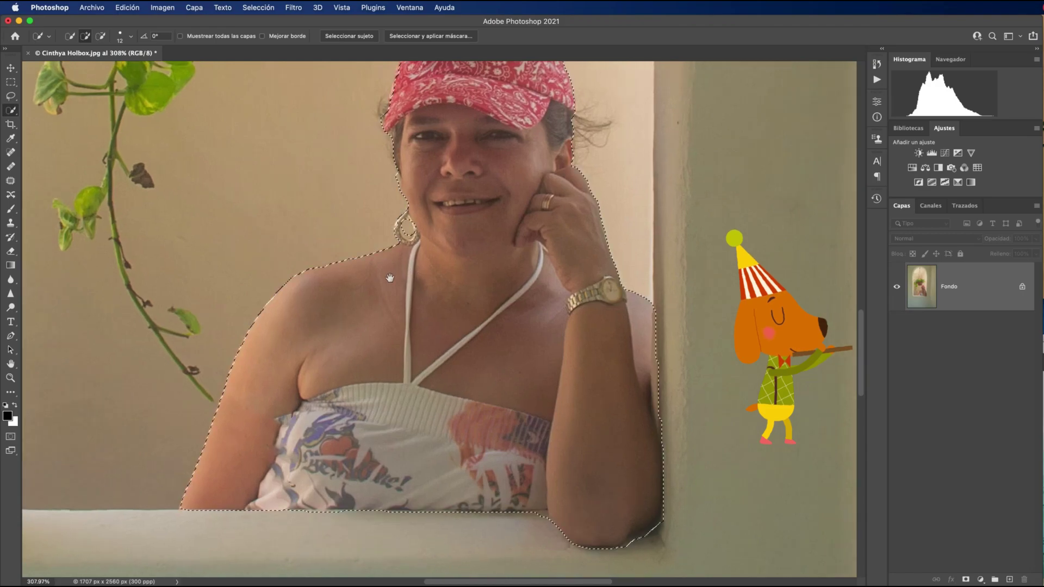
{"action": "scroll", "coordinate": [420, 272], "scroll_direction": "up", "scroll_amount": 2}
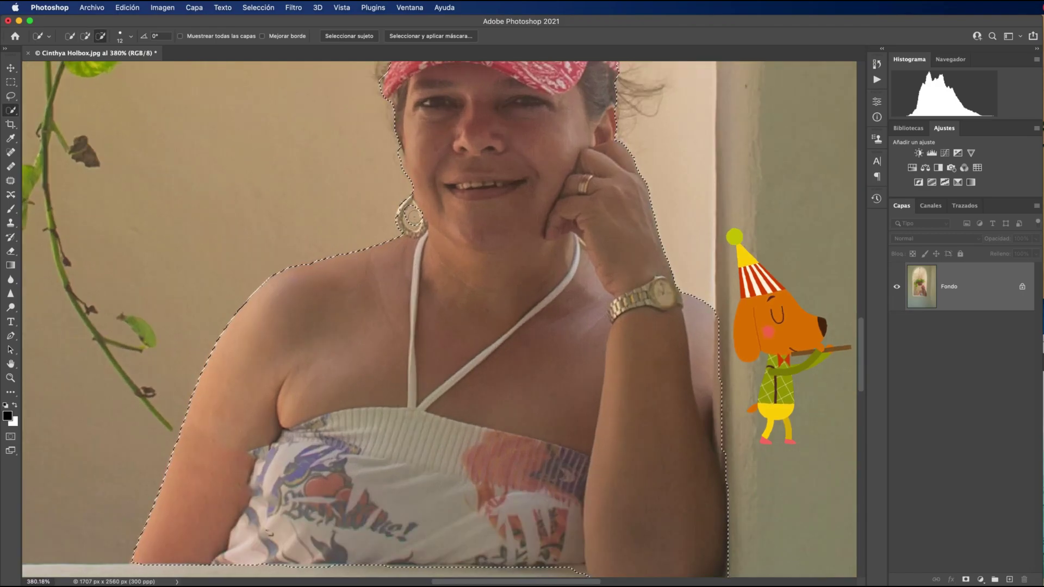
{"action": "left_click", "coordinate": [413, 221], "text": "alt"}
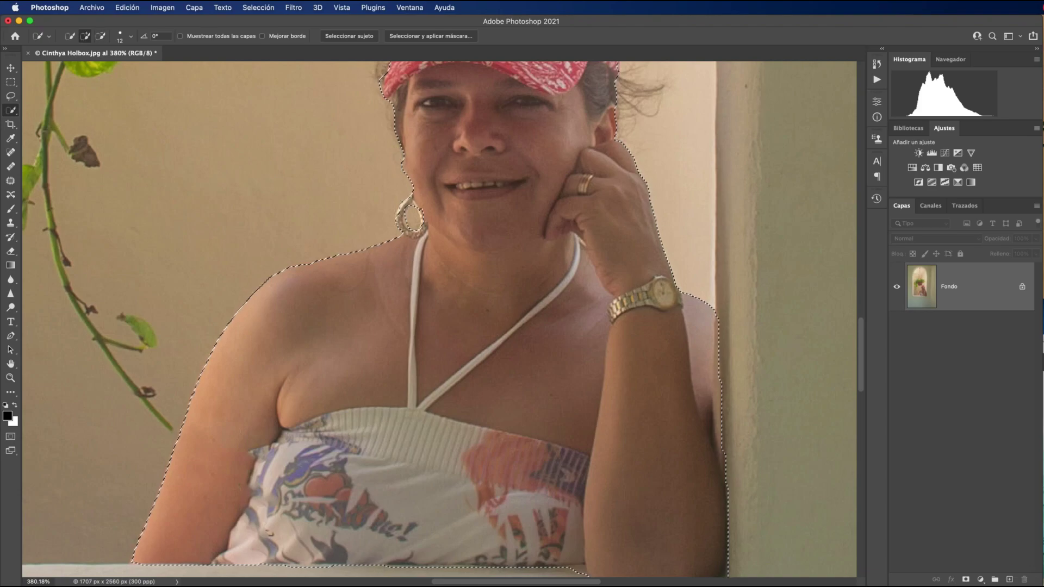
{"action": "left_click_drag", "start_coordinate": [523, 215], "coordinate": [517, 341]}
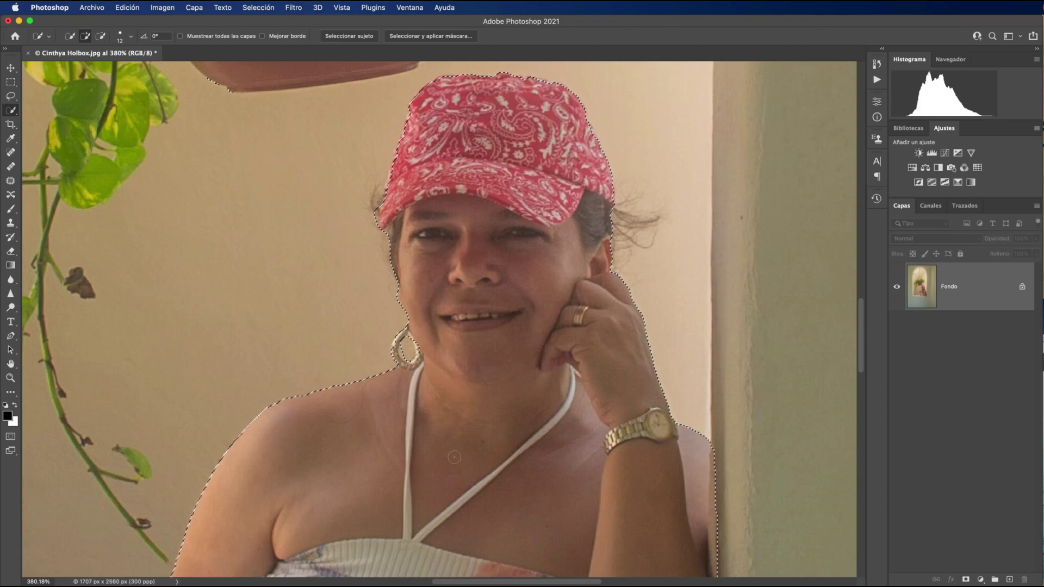
{"action": "scroll", "coordinate": [452, 457], "scroll_direction": "down", "scroll_amount": 3}
{"action": "scroll", "coordinate": [451, 457], "scroll_direction": "up", "scroll_amount": 4}
{"action": "scroll", "coordinate": [452, 457], "scroll_direction": "up", "scroll_amount": 2}
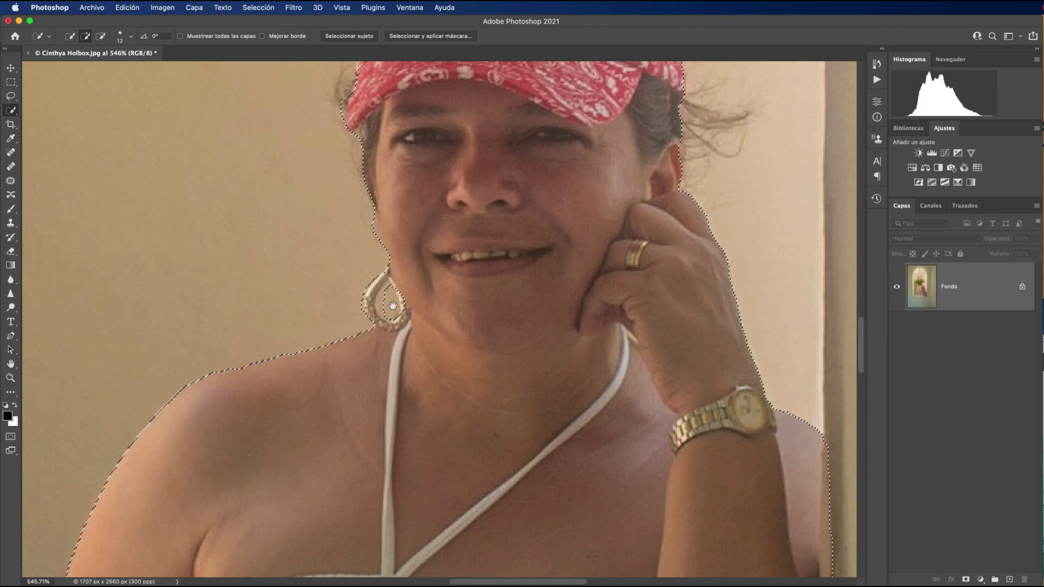
{"action": "key", "text": "alt"}
{"action": "left_click_drag", "start_coordinate": [389, 307], "coordinate": [400, 300]}
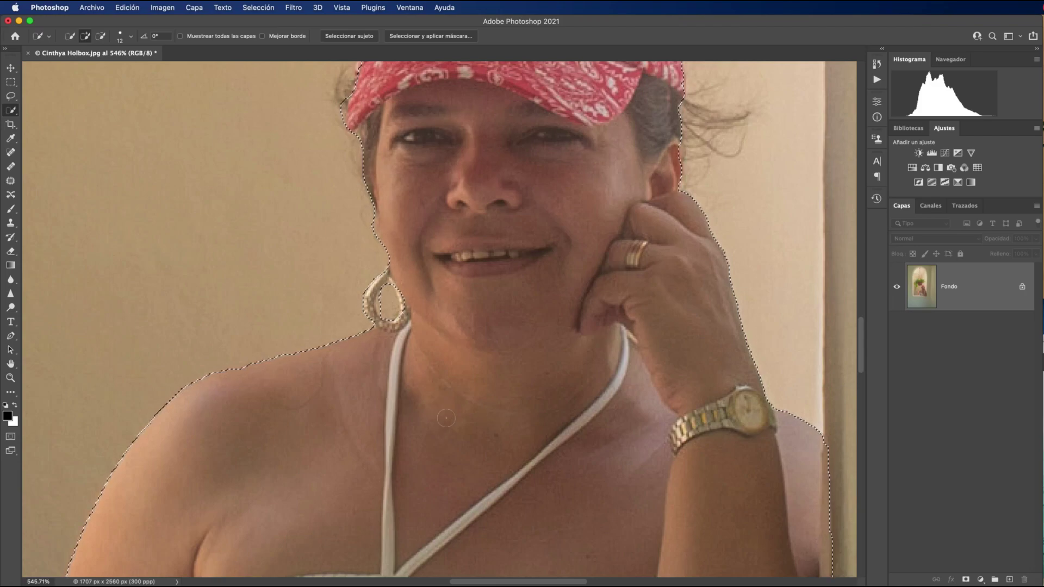
{"action": "scroll", "coordinate": [472, 424], "scroll_direction": "down", "scroll_amount": 5}
{"action": "scroll", "coordinate": [450, 422], "scroll_direction": "down", "scroll_amount": 4}
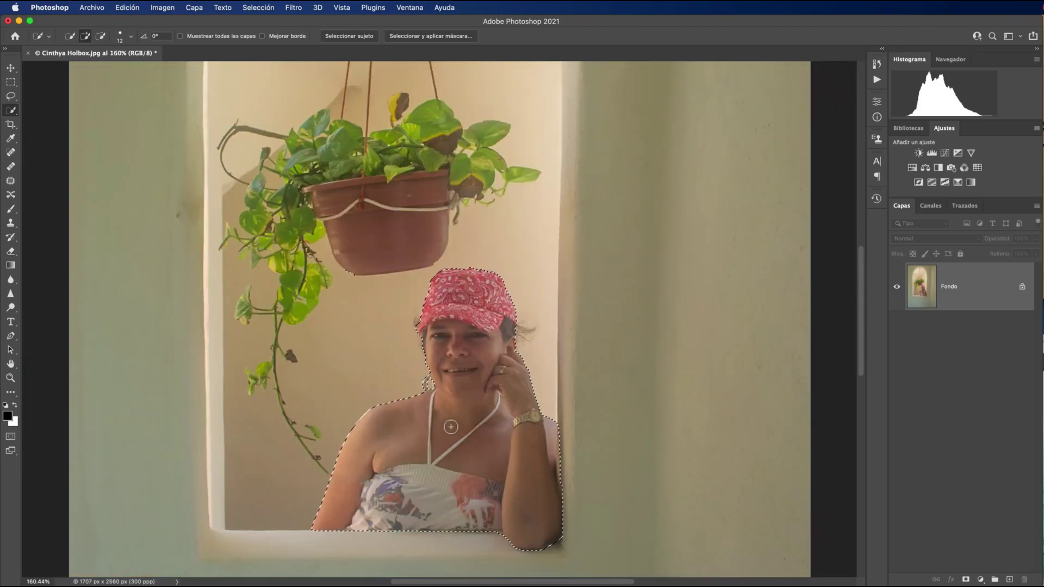
Add a Hue/Saturation adjustment masked to the woman and set Saturation to -100.
{"action": "left_click", "coordinate": [912, 168]}
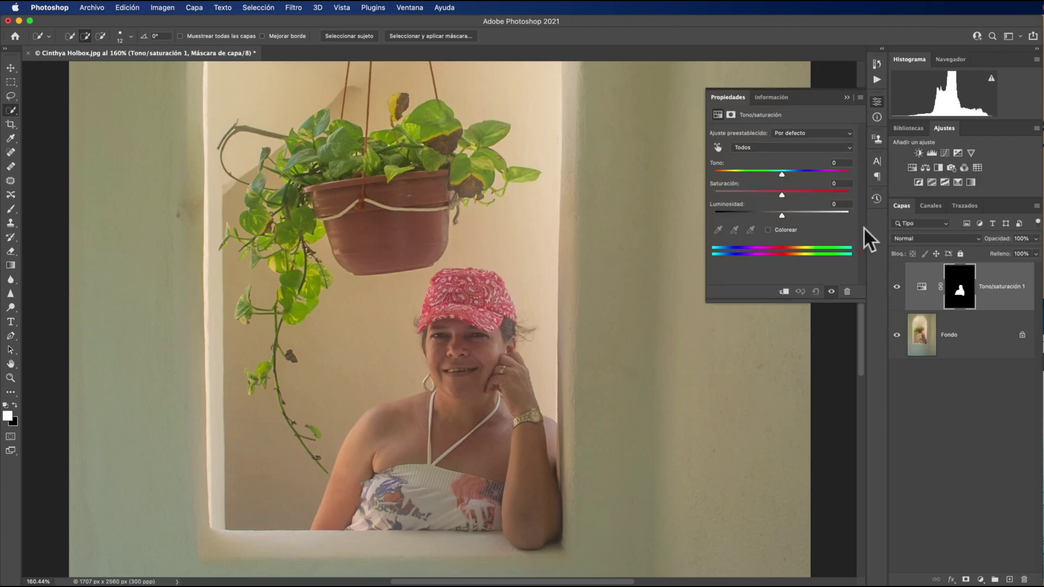
{"action": "left_click_drag", "start_coordinate": [782, 196], "coordinate": [738, 197]}
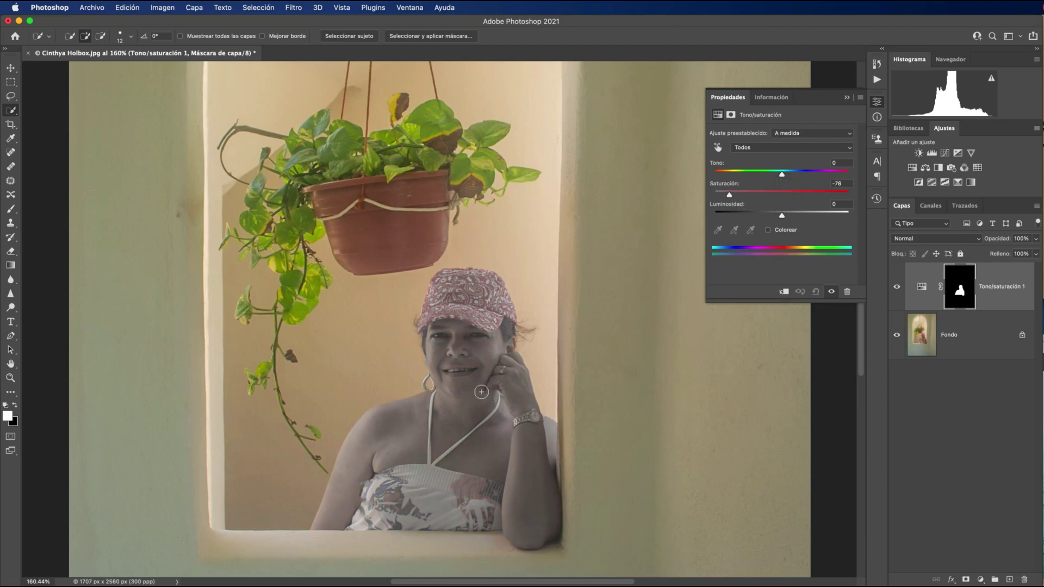
{"action": "left_click_drag", "start_coordinate": [727, 197], "coordinate": [709, 200]}
{"action": "scroll", "coordinate": [597, 352], "scroll_direction": "down", "scroll_amount": 1}
{"action": "scroll", "coordinate": [597, 352], "scroll_direction": "down", "scroll_amount": 1}
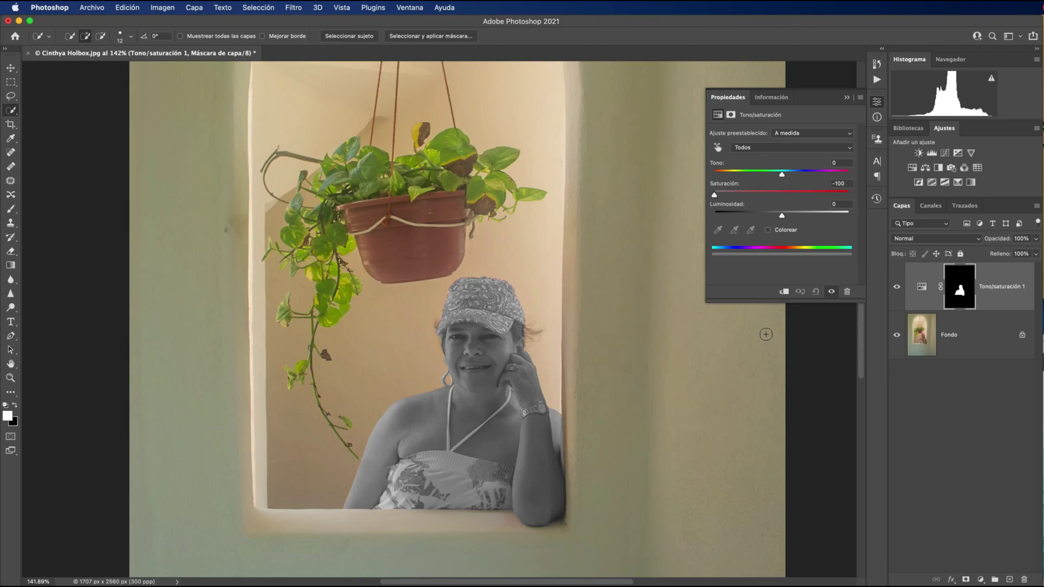
Invert the Tono/saturación 1 mask so the wall and plant turn grey while the woman keeps colour.
{"action": "left_click", "coordinate": [731, 115]}
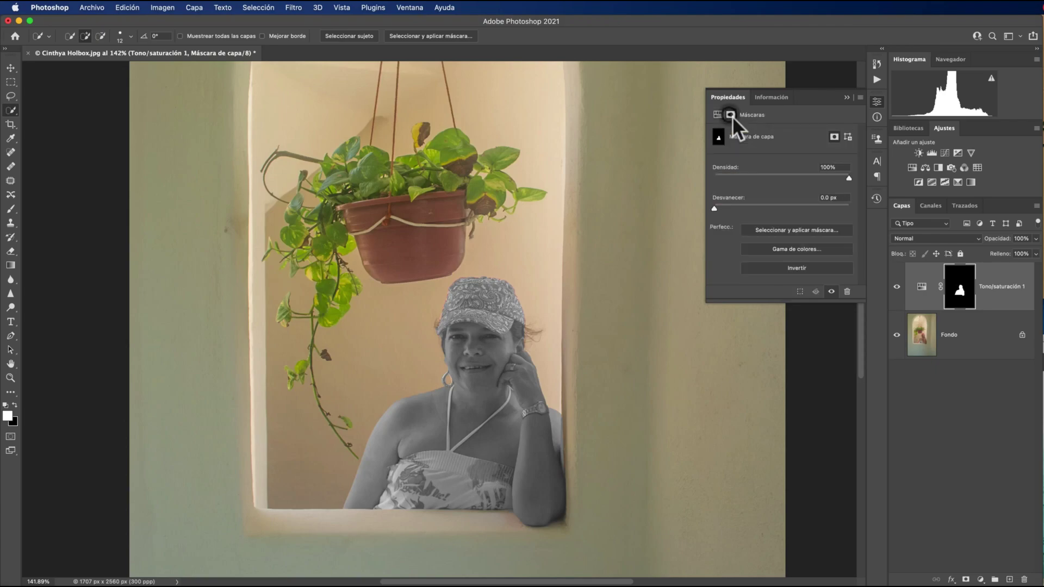
{"action": "left_click", "coordinate": [796, 269]}
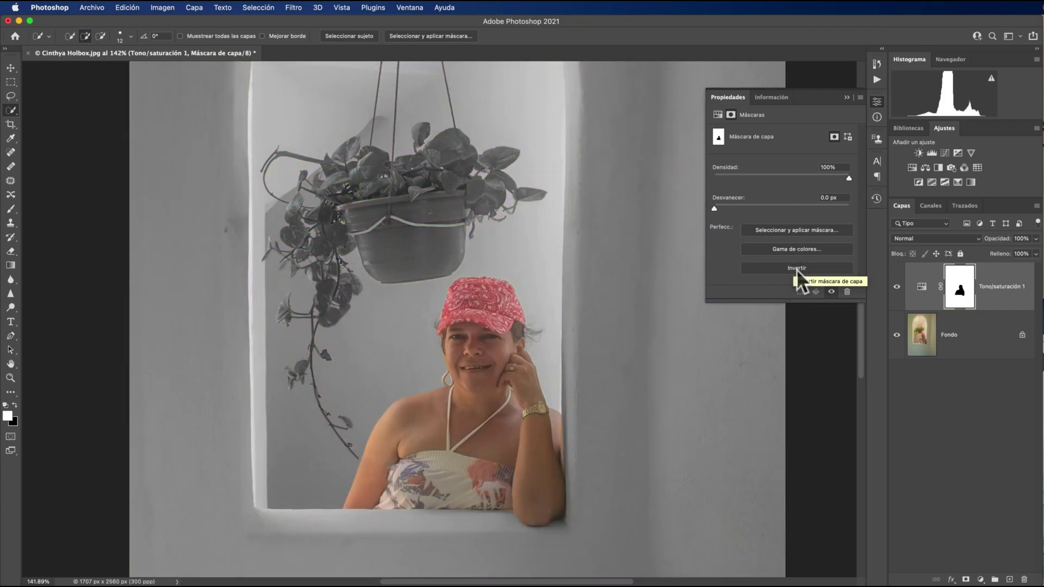
{"action": "scroll", "coordinate": [645, 400], "scroll_direction": "down", "scroll_amount": 2}
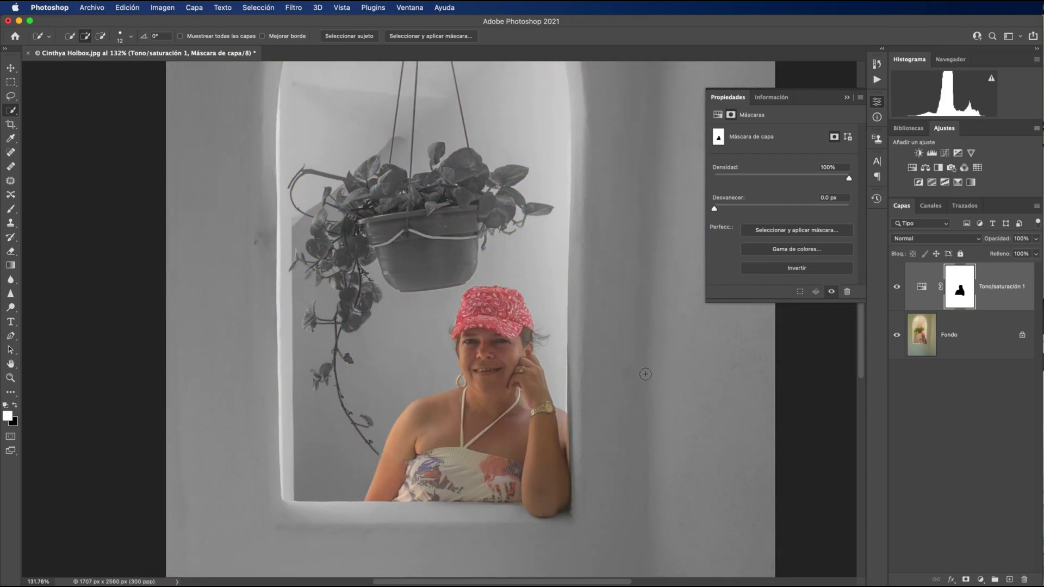
{"action": "left_click_drag", "start_coordinate": [549, 293], "coordinate": [534, 321]}
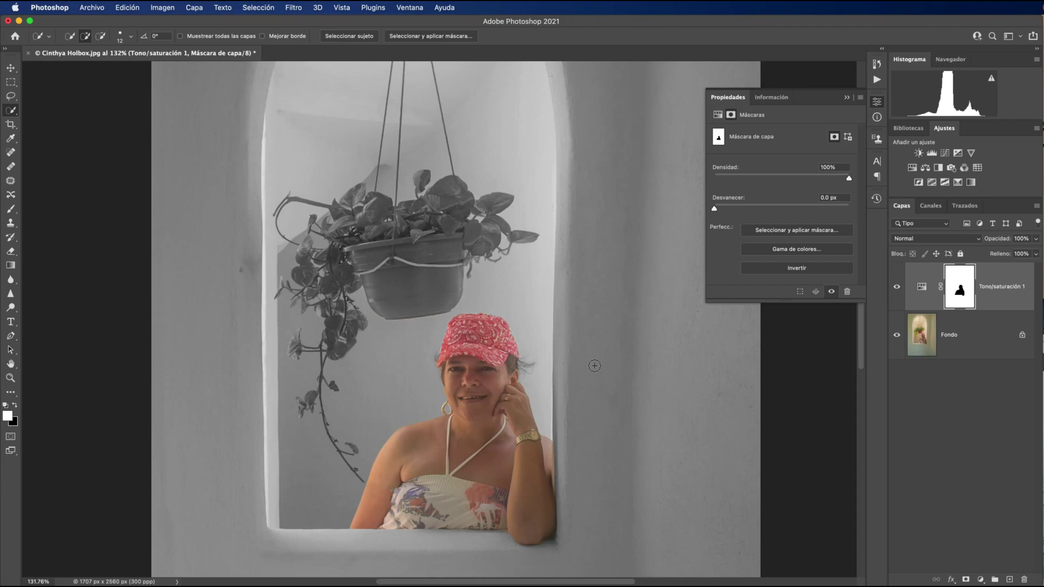
{"action": "left_click", "coordinate": [777, 41]}
Try a darker Lightness on the hue/saturation adjustment, then return it to 0 and fit the image on screen.
{"action": "left_click", "coordinate": [717, 115]}
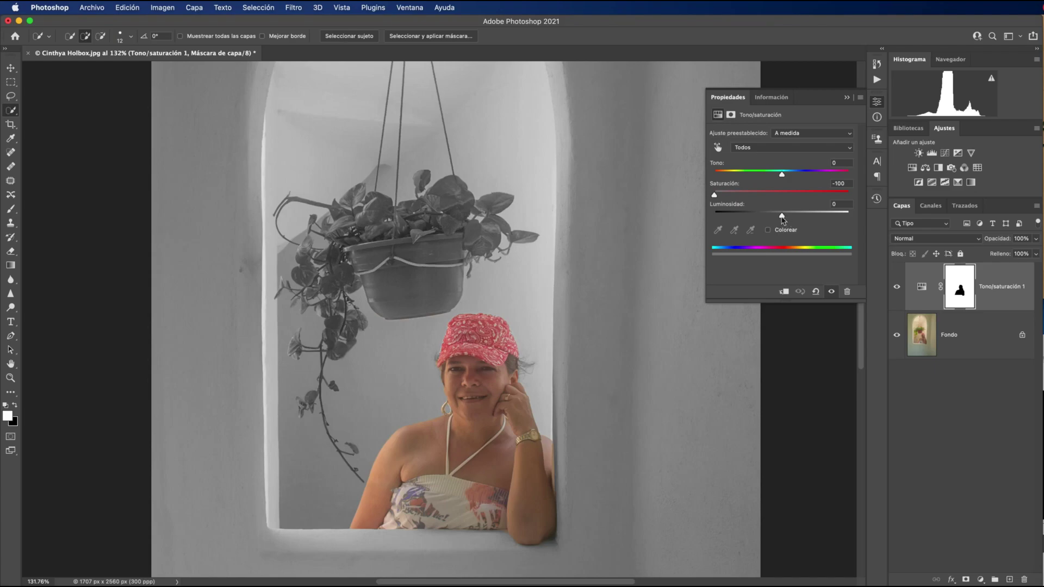
{"action": "left_click_drag", "start_coordinate": [782, 216], "coordinate": [738, 216]}
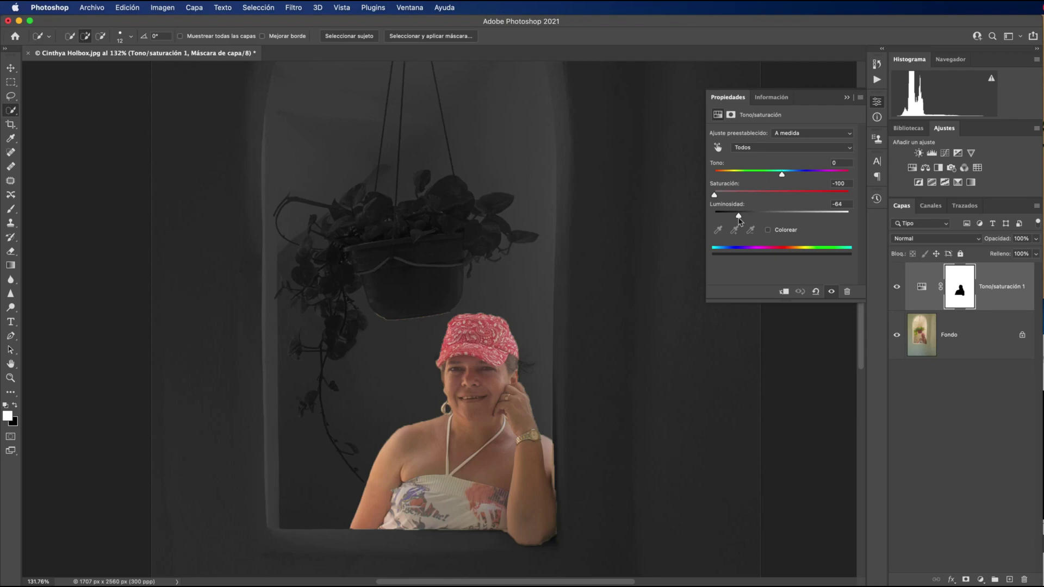
{"action": "left_click", "coordinate": [14, 363]}
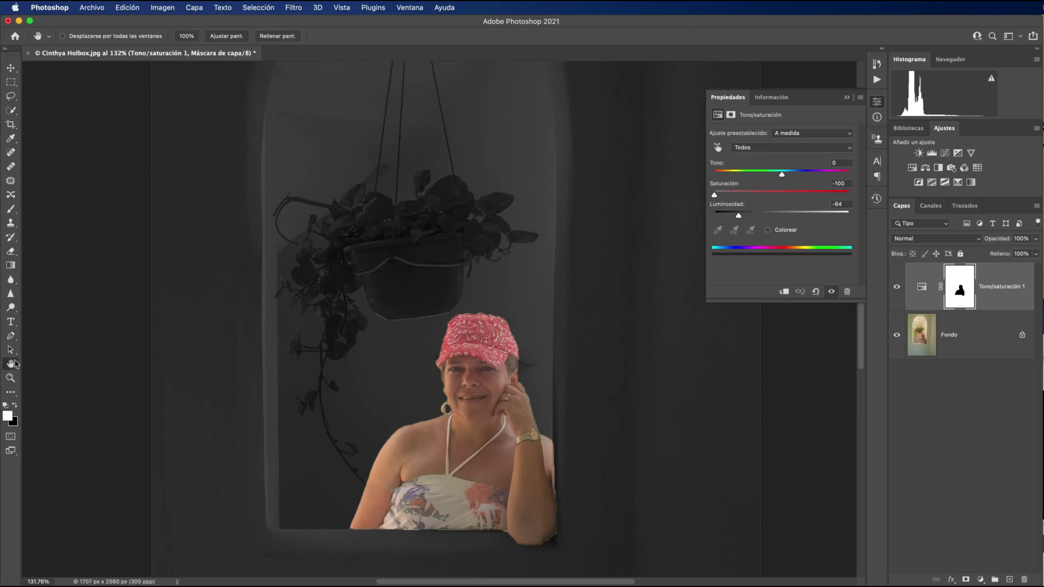
{"action": "double_click", "coordinate": [14, 363]}
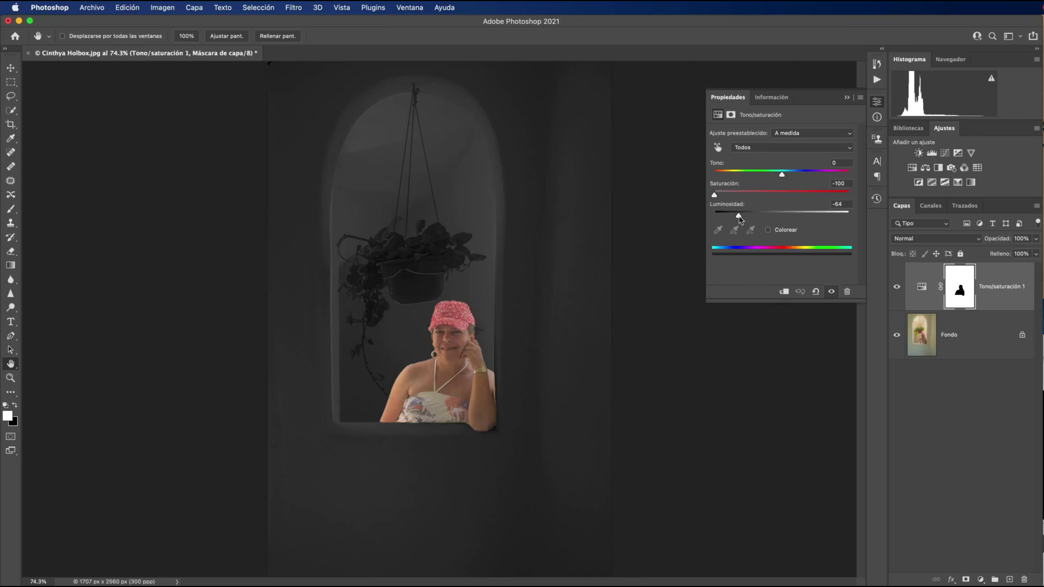
{"action": "left_click_drag", "start_coordinate": [738, 216], "coordinate": [783, 216]}
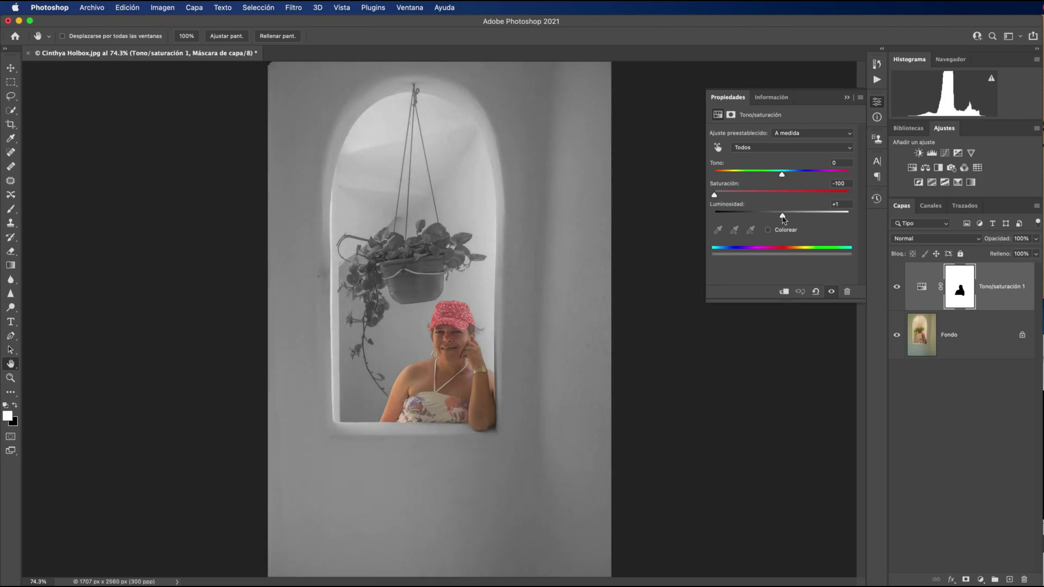
{"action": "left_click_drag", "start_coordinate": [783, 220], "coordinate": [782, 221]}
{"action": "scroll", "coordinate": [568, 350], "scroll_direction": "up", "scroll_amount": 4}
{"action": "scroll", "coordinate": [568, 351], "scroll_direction": "up", "scroll_amount": 1}
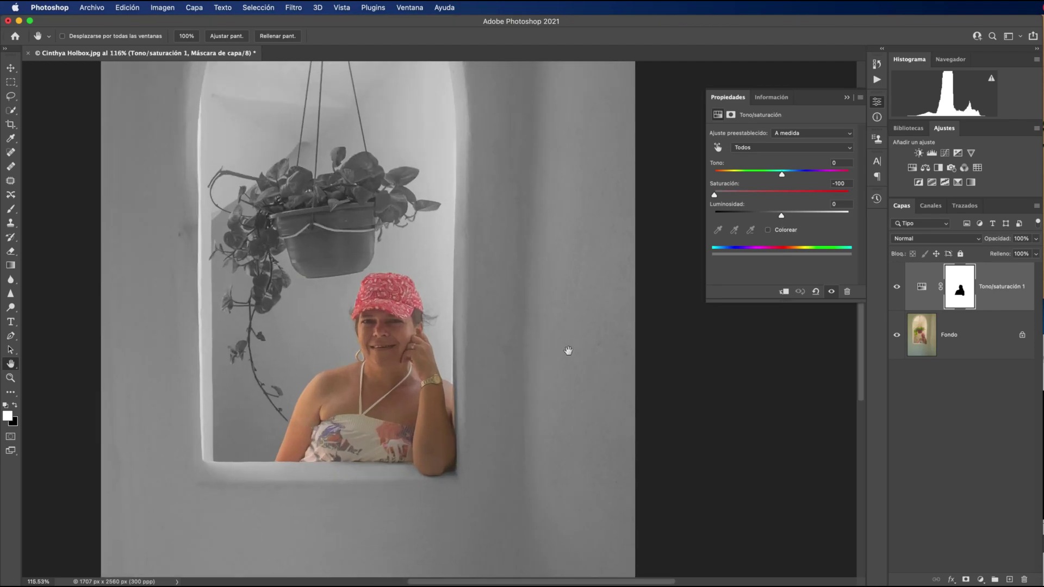
{"action": "scroll", "coordinate": [568, 350], "scroll_direction": "up", "scroll_amount": 1}
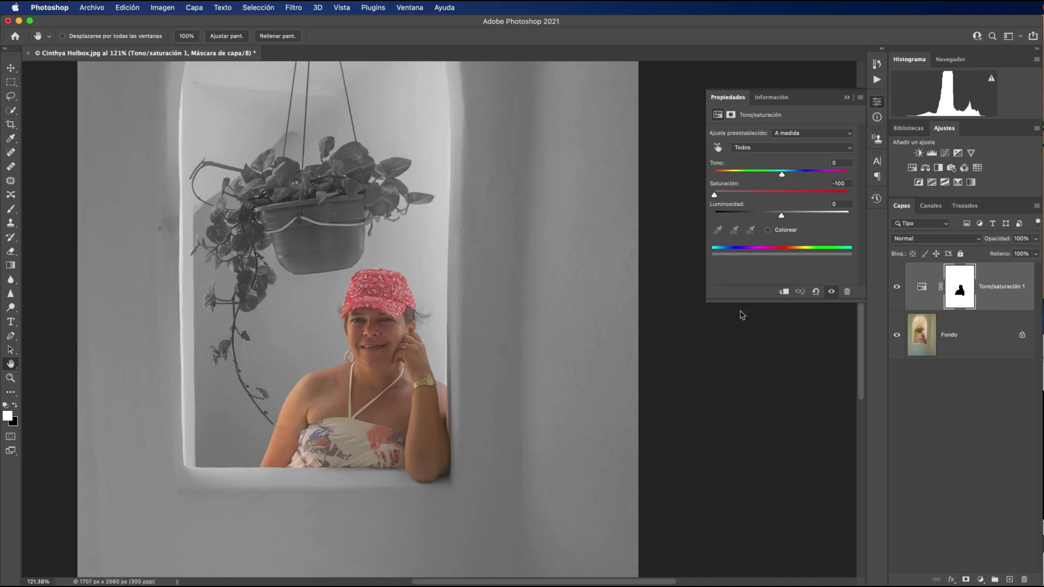
Add a Curvas 1 layer with an S-curve (input 74, output 78) lifting midtones and deepening shadows.
{"action": "left_click", "coordinate": [945, 154]}
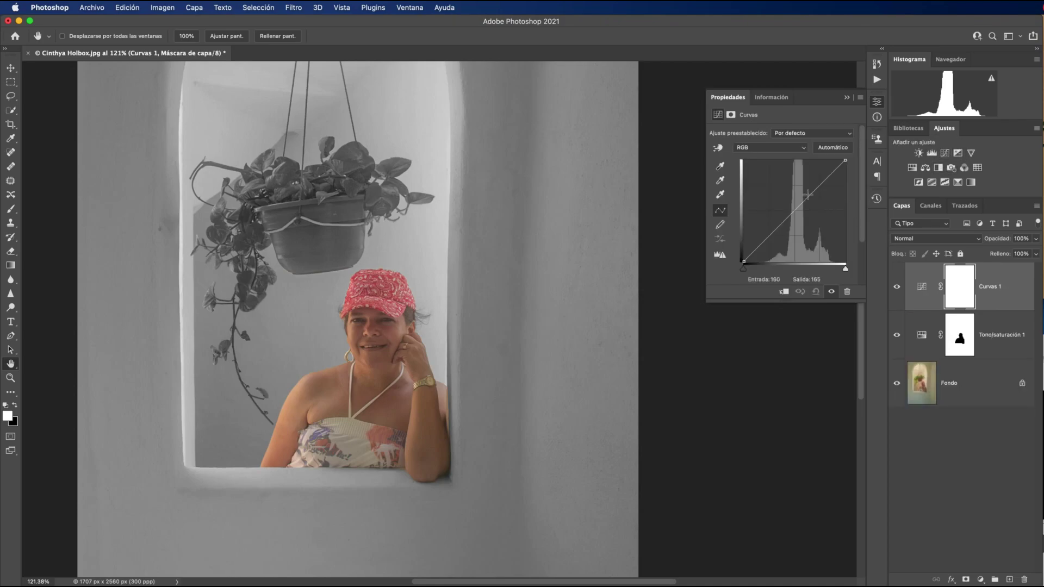
{"action": "left_click_drag", "start_coordinate": [808, 195], "coordinate": [803, 185]}
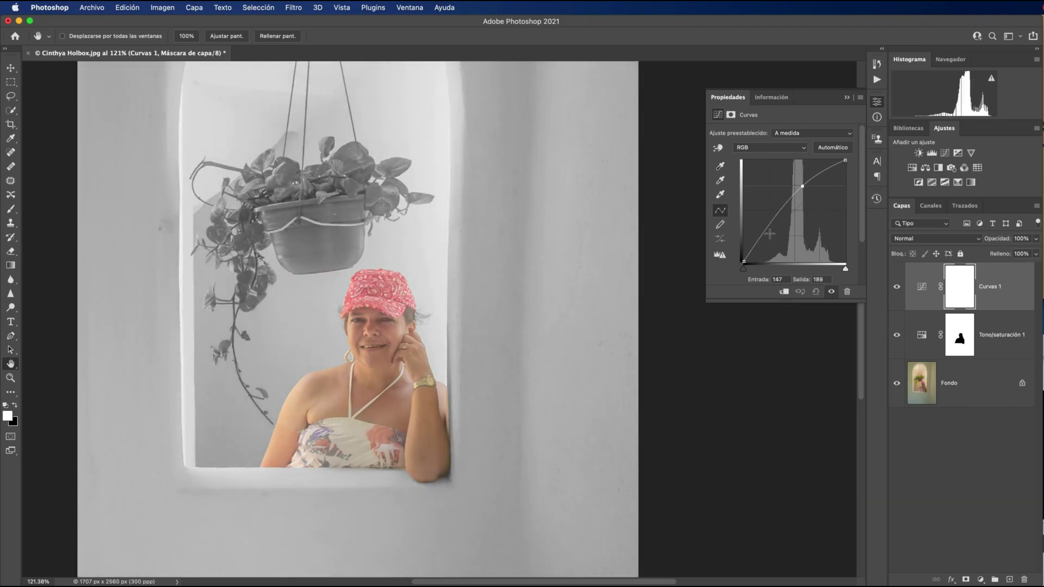
{"action": "left_click_drag", "start_coordinate": [770, 228], "coordinate": [772, 231]}
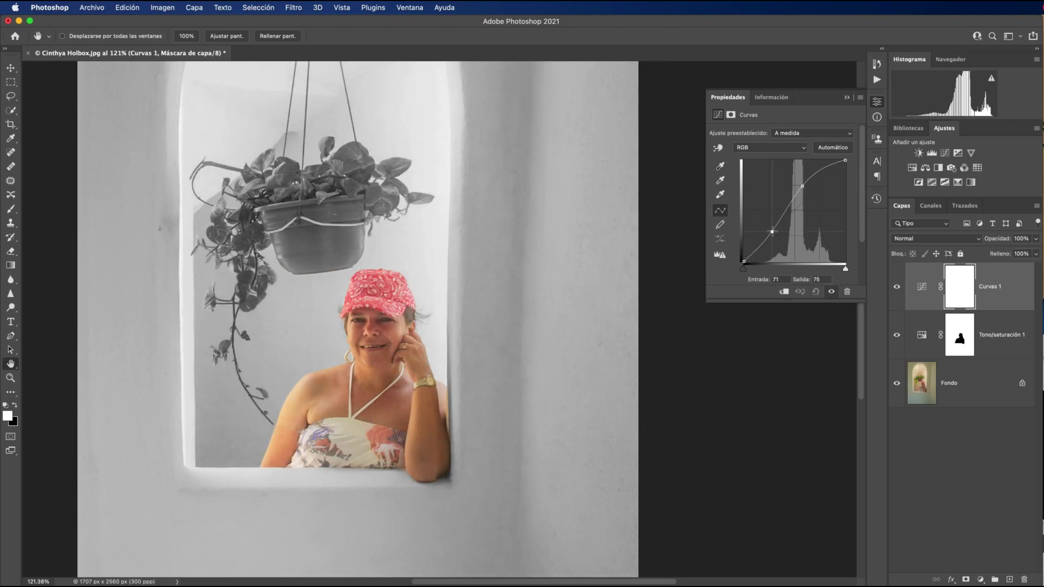
{"action": "left_click_drag", "start_coordinate": [769, 231], "coordinate": [771, 228]}
{"action": "scroll", "coordinate": [282, 435], "scroll_direction": "down", "scroll_amount": 2}
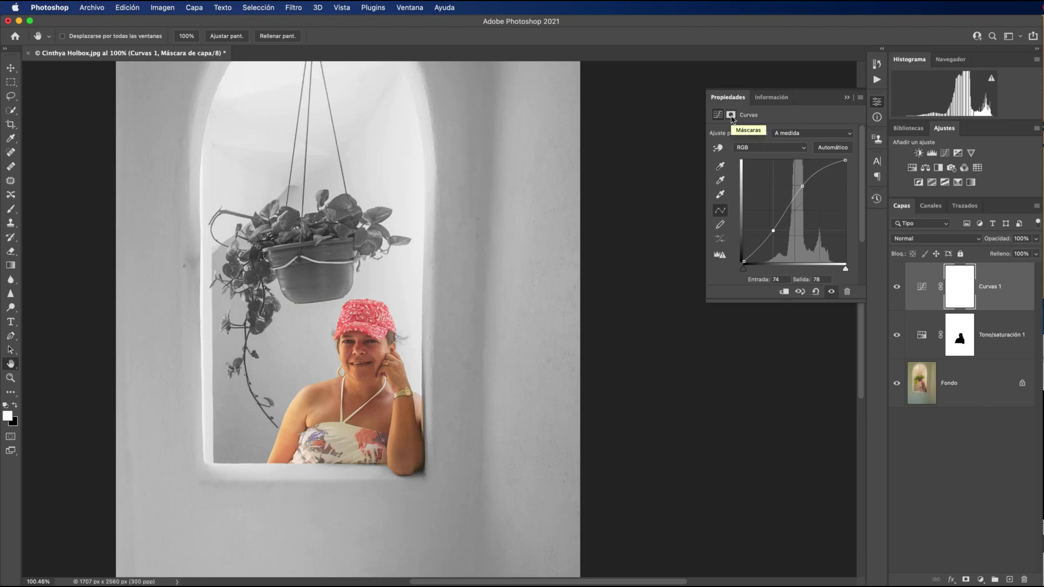
Invert the Curvas 1 layer mask to solid black, hiding its brightening across the photo.
{"action": "left_click", "coordinate": [730, 116]}
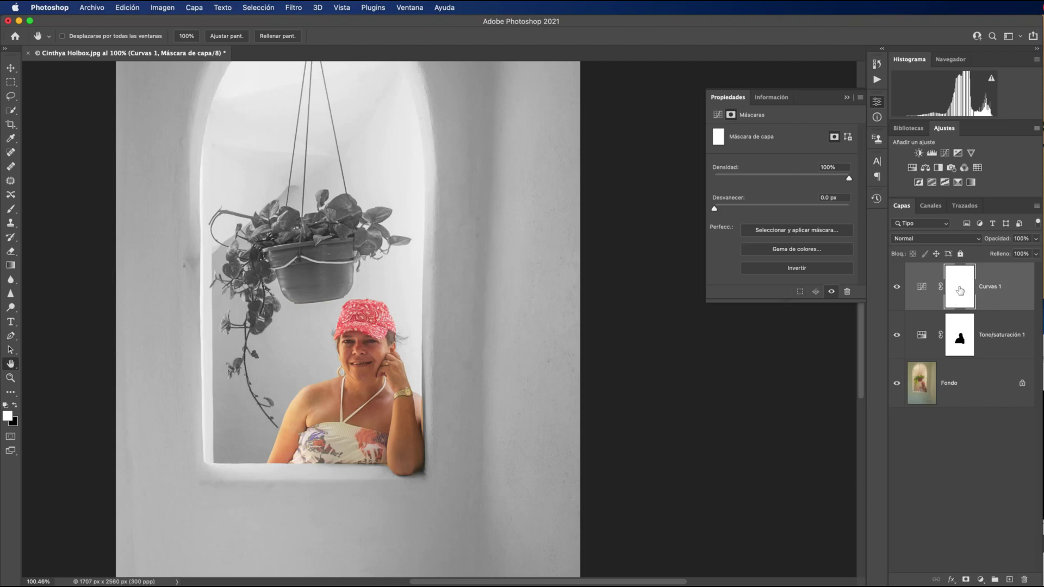
{"action": "left_click", "coordinate": [796, 268]}
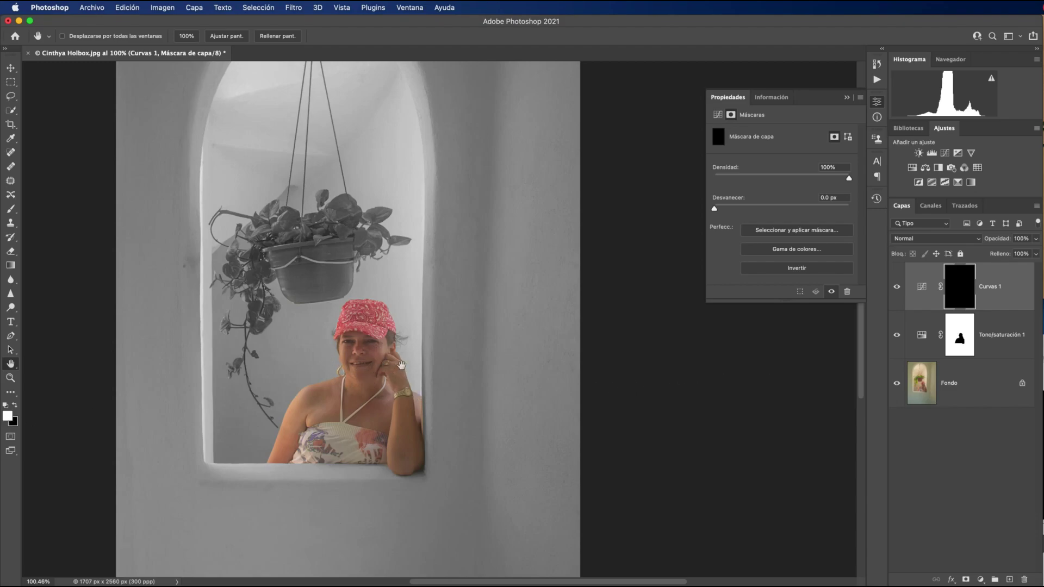
{"action": "scroll", "coordinate": [396, 366], "scroll_direction": "up", "scroll_amount": 3}
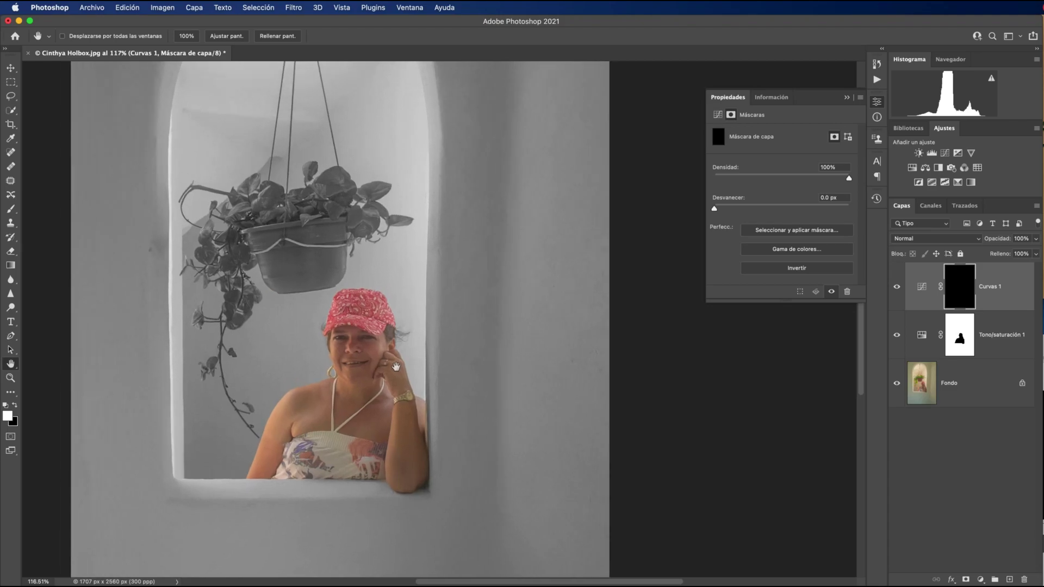
{"action": "scroll", "coordinate": [395, 367], "scroll_direction": "up", "scroll_amount": 2}
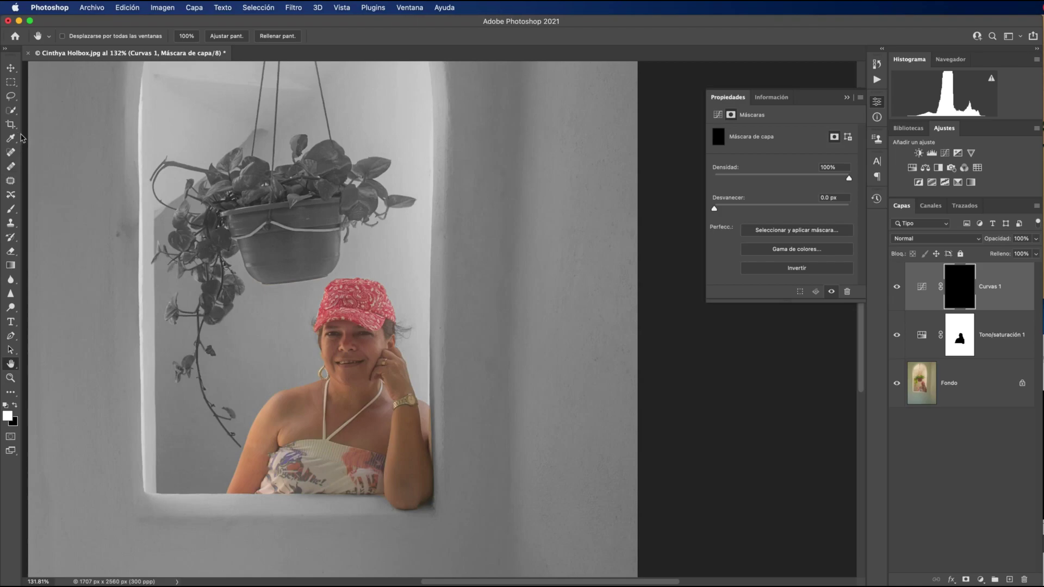
Switch to the Brush tool at 100% opacity with white as the foreground colour.
{"action": "left_click", "coordinate": [11, 212]}
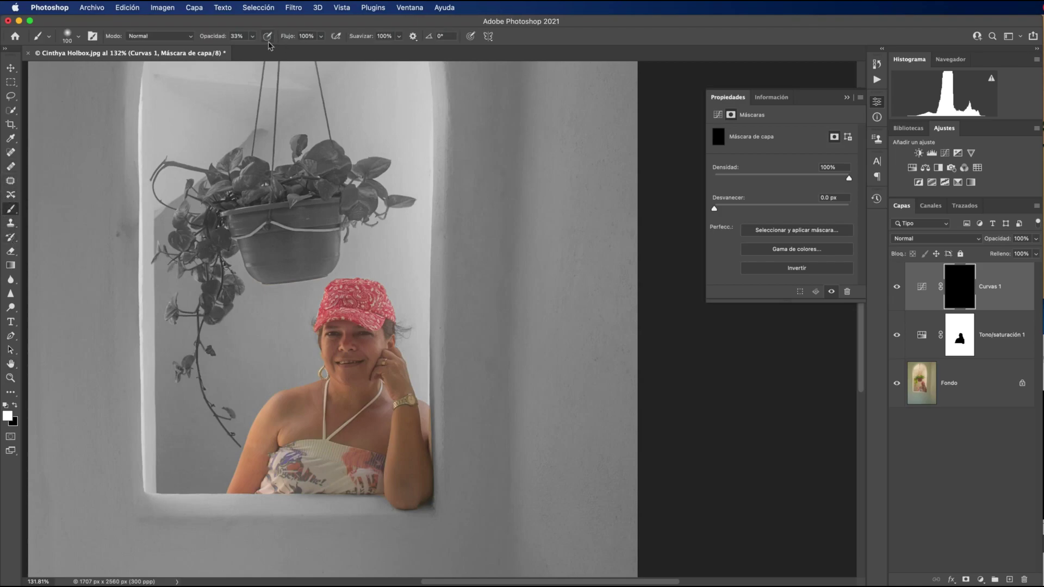
{"action": "left_click", "coordinate": [253, 37]}
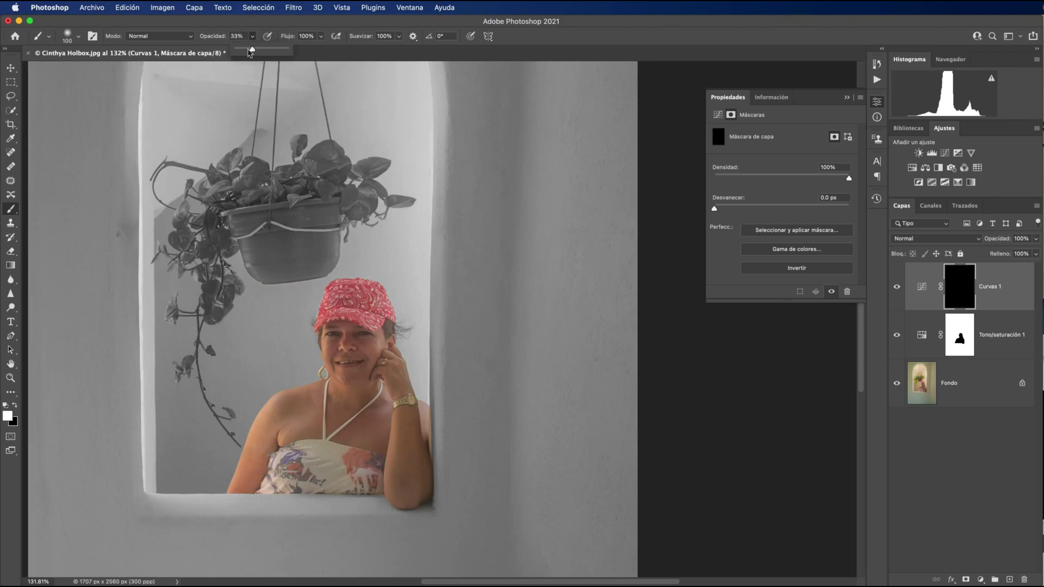
{"action": "left_click_drag", "start_coordinate": [251, 49], "coordinate": [278, 52]}
{"action": "left_click_drag", "start_coordinate": [281, 55], "coordinate": [286, 53]}
{"action": "left_click", "coordinate": [16, 406]}
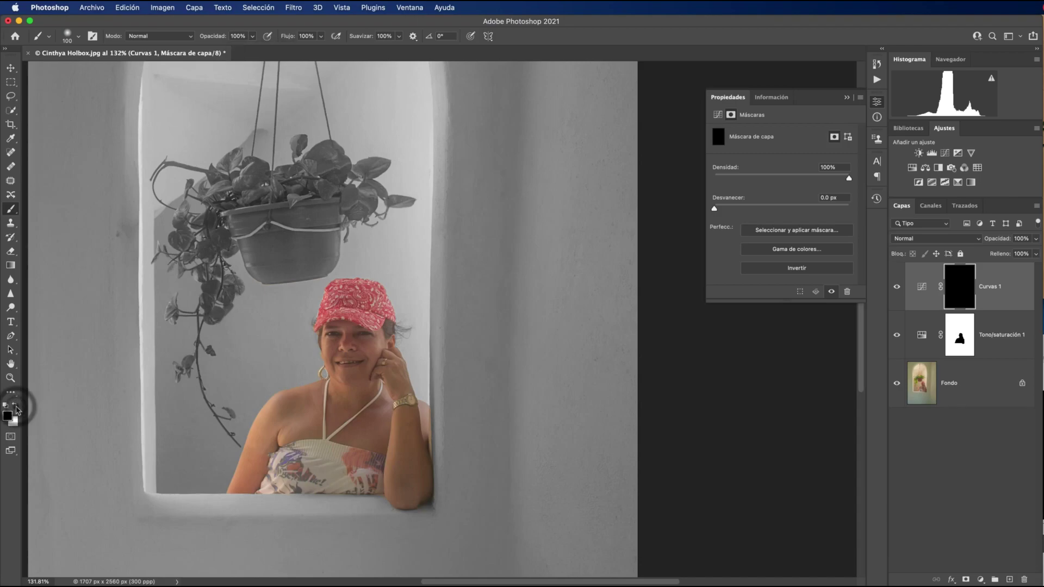
{"action": "left_click", "coordinate": [15, 406]}
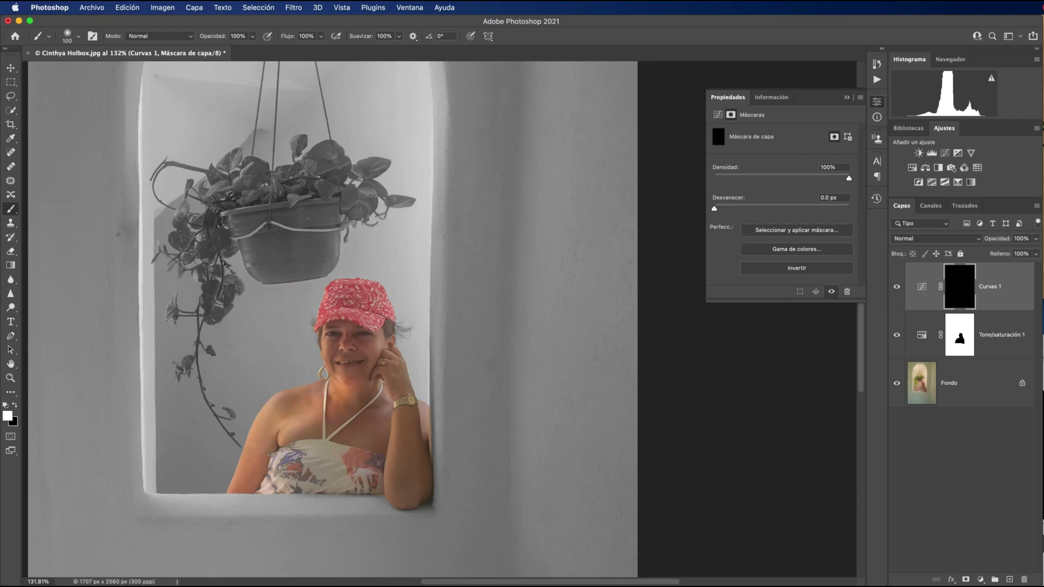
Paint white over her face, chest, shoulder, arms and head, undoing the stroke over her mouth.
{"action": "left_click_drag", "start_coordinate": [348, 371], "coordinate": [346, 346]}
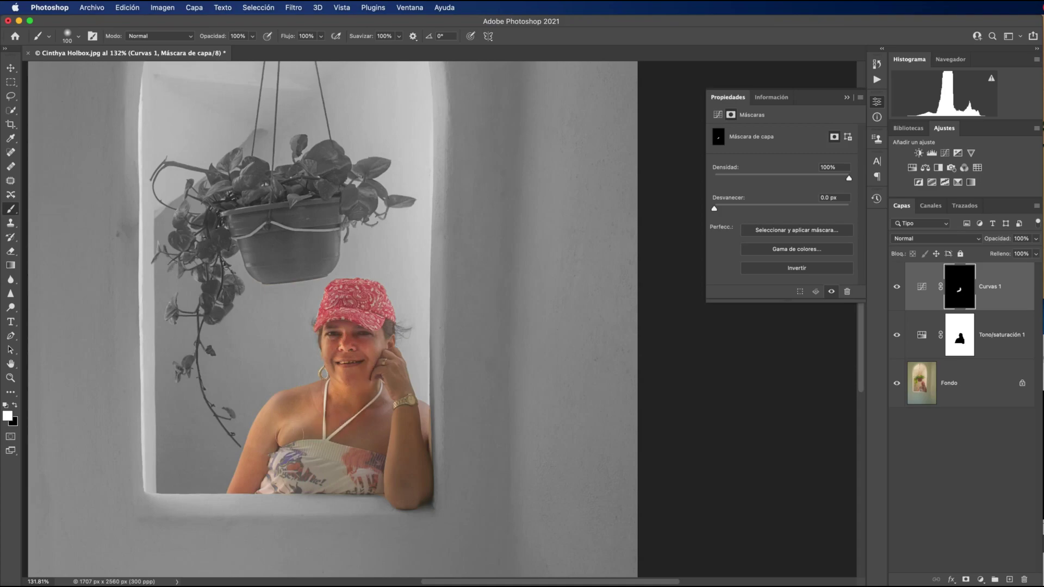
{"action": "mouse_move", "coordinate": [310, 432]}
{"action": "left_mouse_down"}
{"action": "mouse_move", "coordinate": [404, 468]}
{"action": "mouse_move", "coordinate": [356, 344]}
{"action": "mouse_move", "coordinate": [333, 315]}
{"action": "left_mouse_up"}
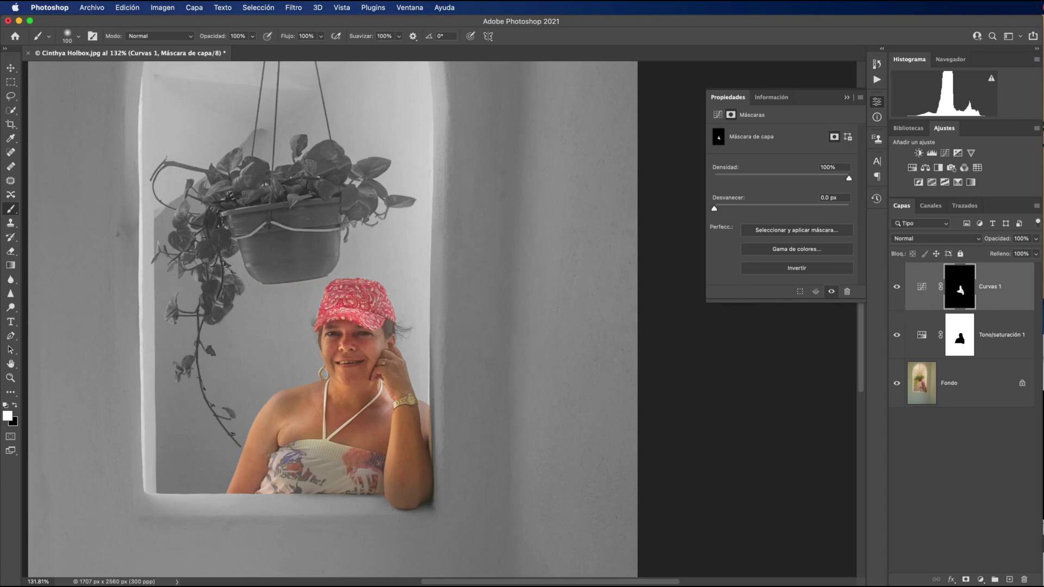
{"action": "left_click_drag", "start_coordinate": [376, 318], "coordinate": [377, 348]}
{"action": "mouse_move", "coordinate": [329, 443]}
{"action": "left_mouse_down"}
{"action": "mouse_move", "coordinate": [280, 462]}
{"action": "mouse_move", "coordinate": [297, 408]}
{"action": "mouse_move", "coordinate": [307, 419]}
{"action": "left_mouse_up"}
{"action": "mouse_move", "coordinate": [341, 450]}
{"action": "left_mouse_down"}
{"action": "mouse_move", "coordinate": [407, 494]}
{"action": "mouse_move", "coordinate": [326, 471]}
{"action": "left_mouse_up"}
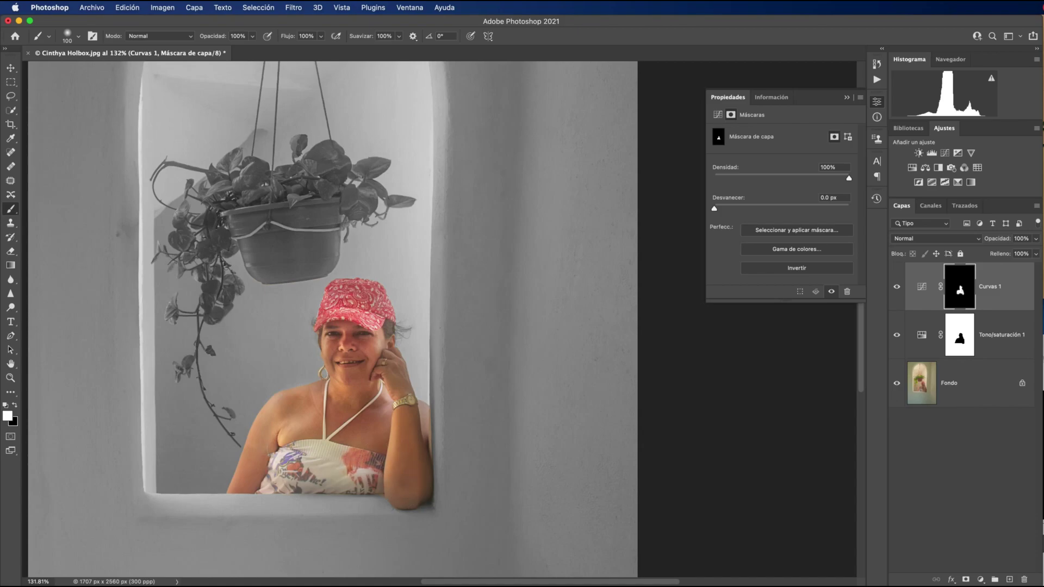
{"action": "mouse_move", "coordinate": [261, 459]}
{"action": "left_mouse_down"}
{"action": "mouse_move", "coordinate": [250, 491]}
{"action": "mouse_move", "coordinate": [271, 485]}
{"action": "left_mouse_up"}
{"action": "mouse_move", "coordinate": [267, 432]}
{"action": "left_mouse_down"}
{"action": "mouse_move", "coordinate": [293, 407]}
{"action": "mouse_move", "coordinate": [280, 418]}
{"action": "left_mouse_up"}
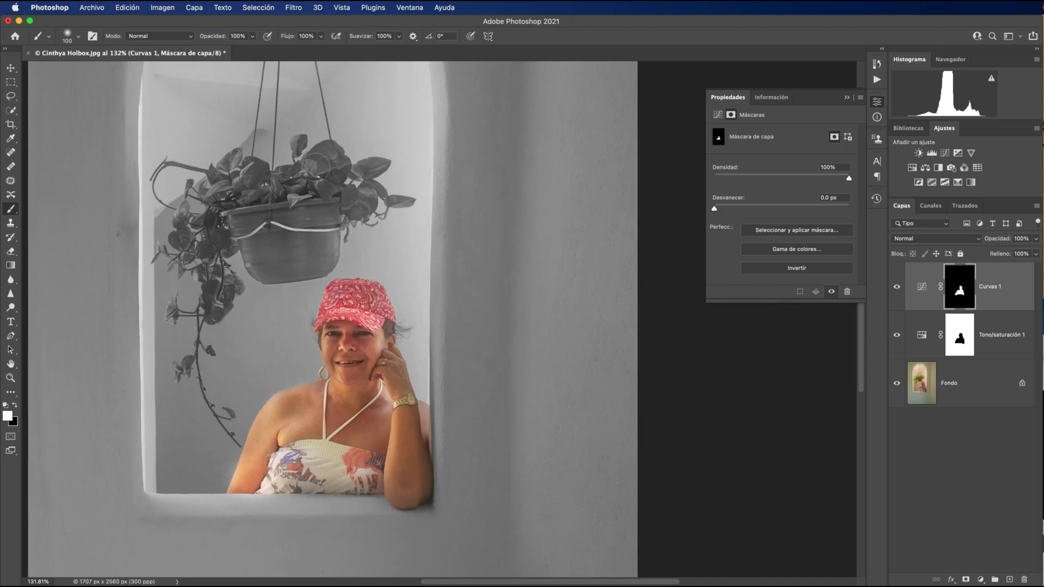
{"action": "left_click_drag", "start_coordinate": [318, 163], "coordinate": [239, 195]}
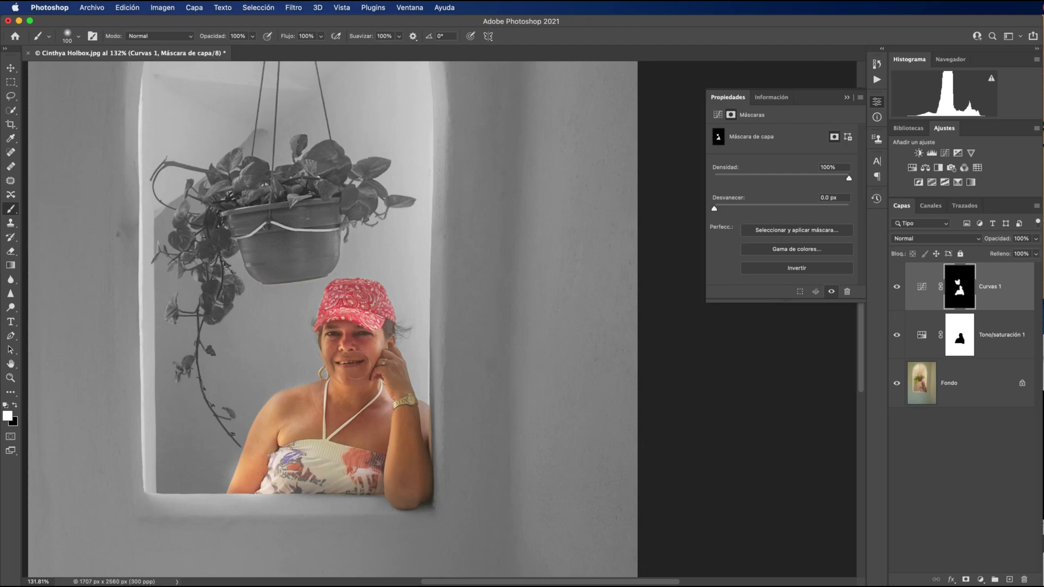
{"action": "left_click_drag", "start_coordinate": [355, 363], "coordinate": [348, 372]}
{"action": "key", "text": "ctrl+z"}
Toggle Curvas 1 off and on to compare, then brush more white over the dress top.
{"action": "left_click", "coordinate": [895, 288]}
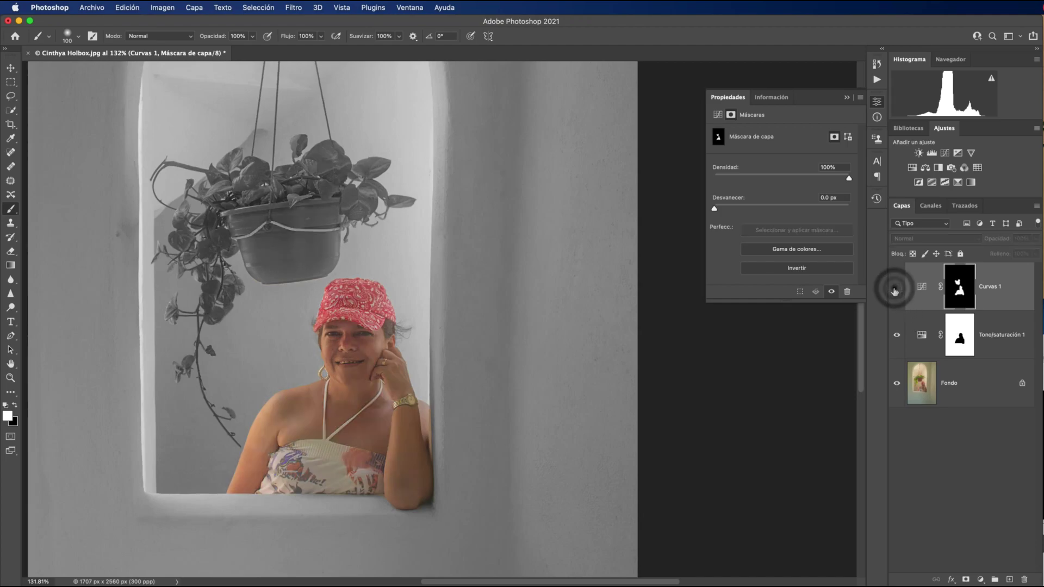
{"action": "left_click", "coordinate": [895, 288]}
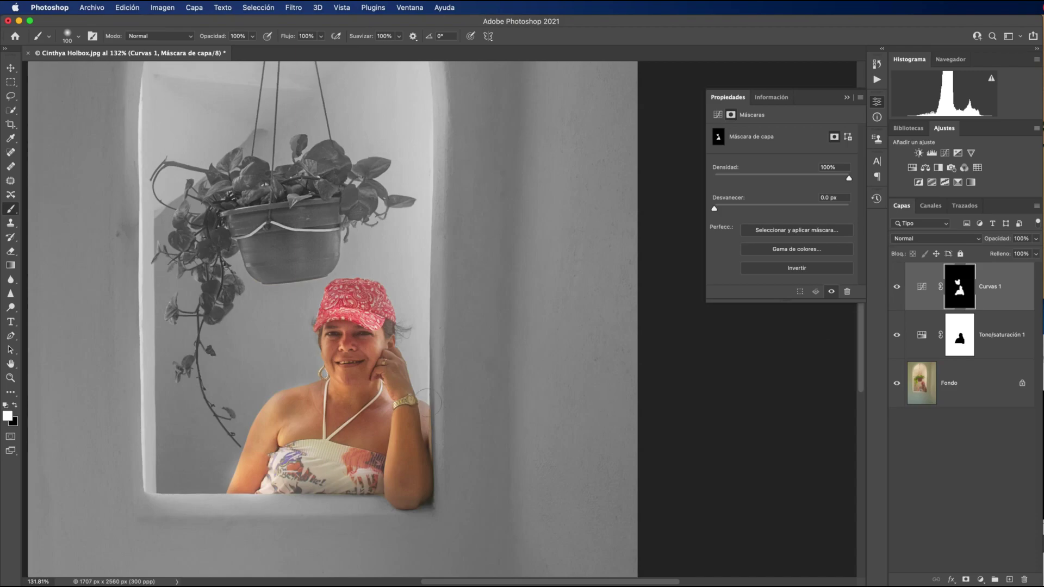
{"action": "left_click_drag", "start_coordinate": [274, 476], "coordinate": [354, 484]}
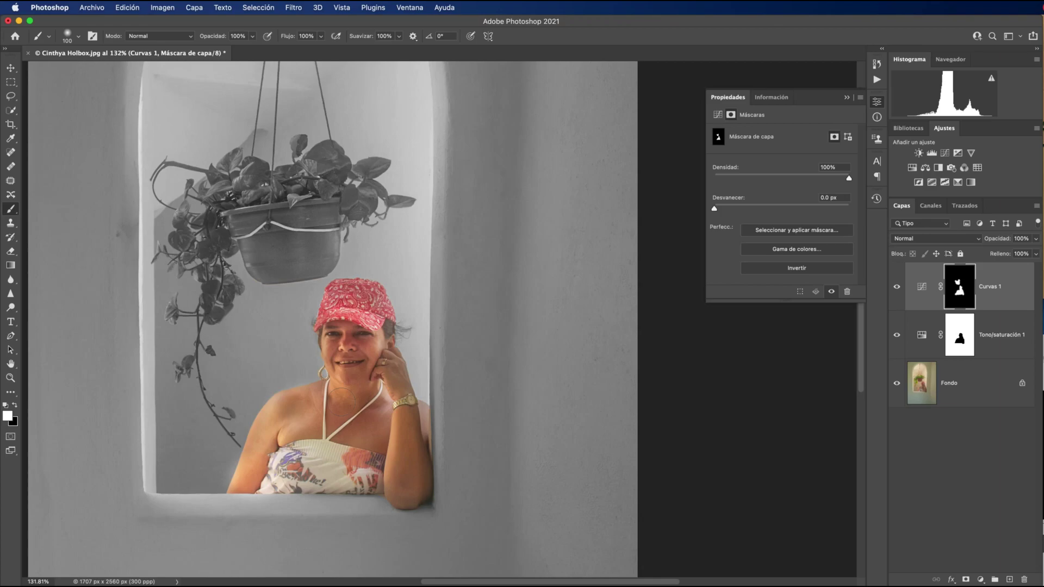
{"action": "left_click", "coordinate": [653, 46]}
Add a Curvas 2 Curves layer with its midpoint raised from input 134 to output 180.
{"action": "left_click", "coordinate": [848, 100]}
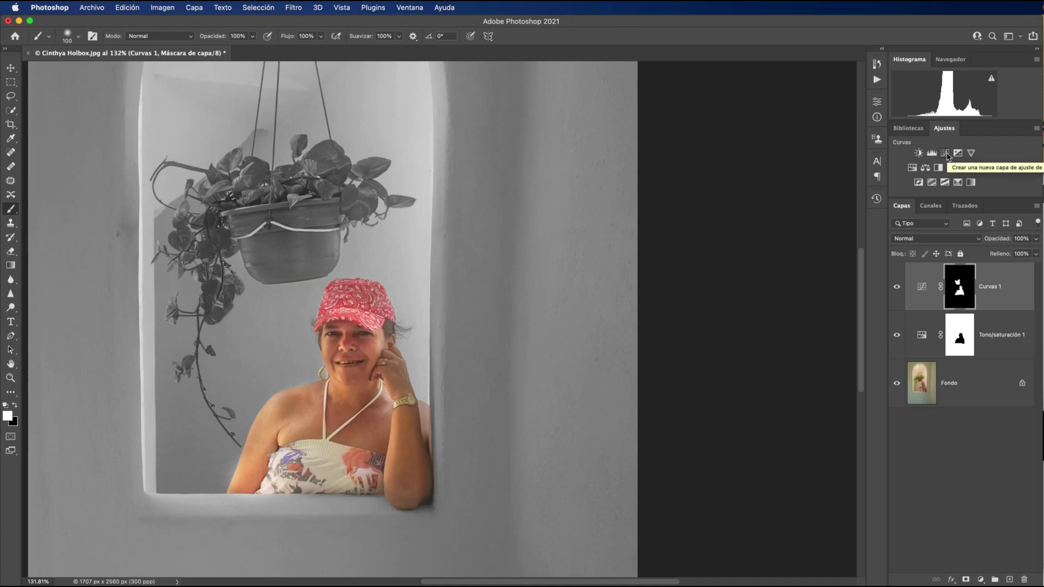
{"action": "left_click", "coordinate": [945, 155]}
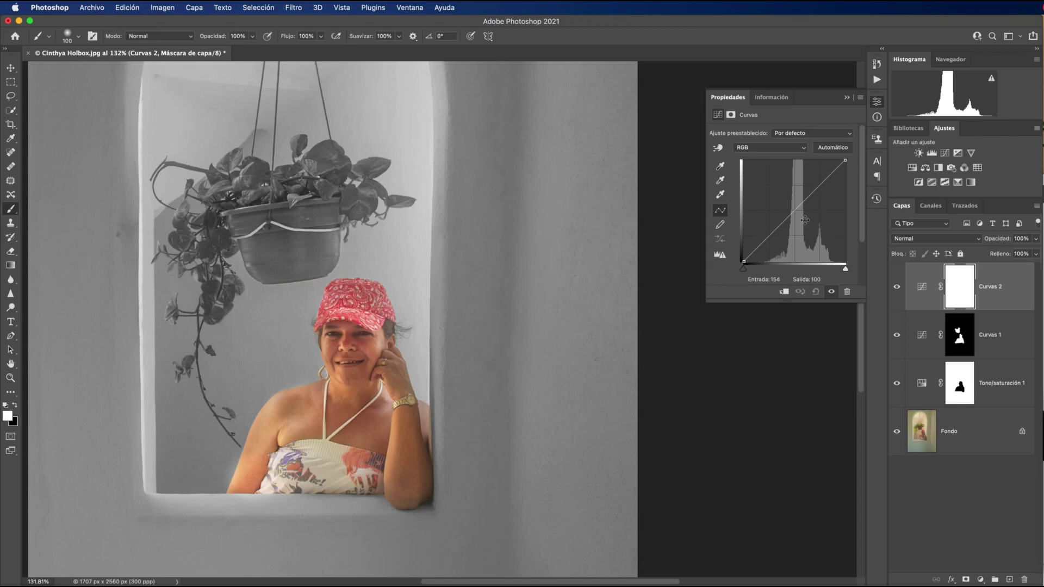
{"action": "left_click_drag", "start_coordinate": [800, 205], "coordinate": [795, 193]}
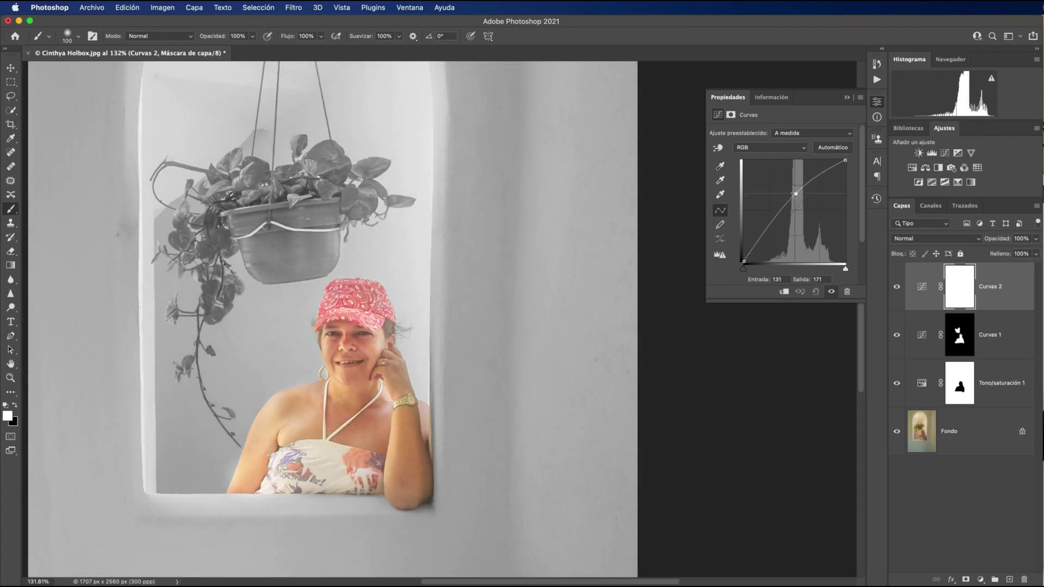
{"action": "left_click_drag", "start_coordinate": [795, 193], "coordinate": [796, 189]}
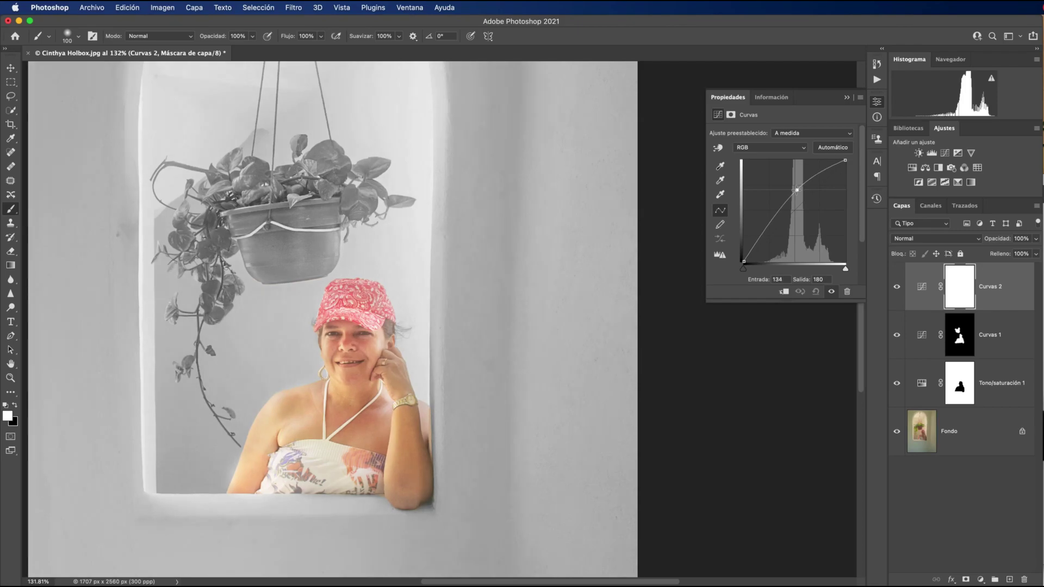
{"action": "left_click", "coordinate": [796, 189]}
{"action": "left_click", "coordinate": [731, 115]}
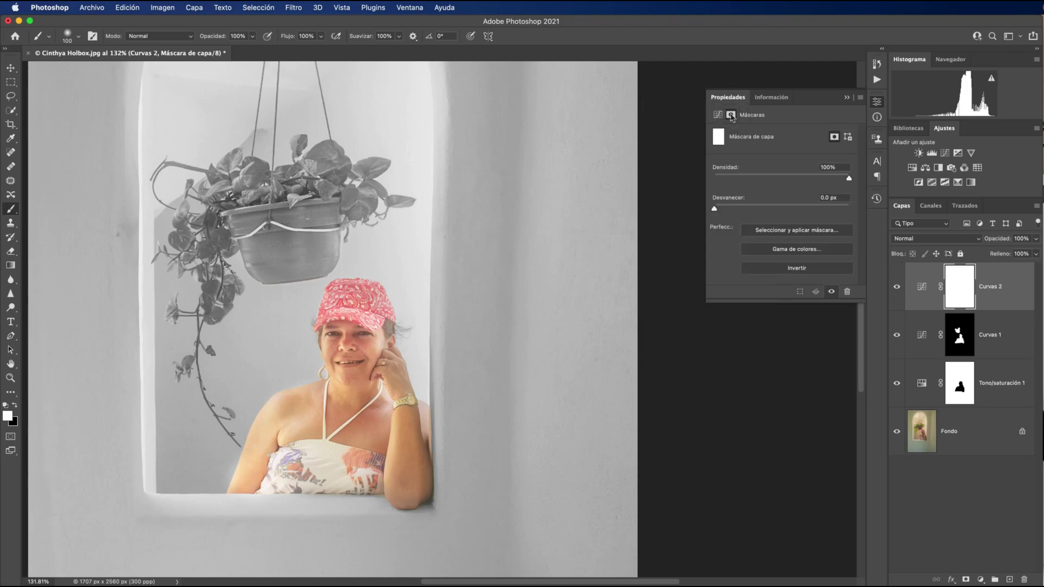
Invert the Curvas 2 mask to black, then try lower-flow wall streaks and undo them.
{"action": "left_click", "coordinate": [779, 270]}
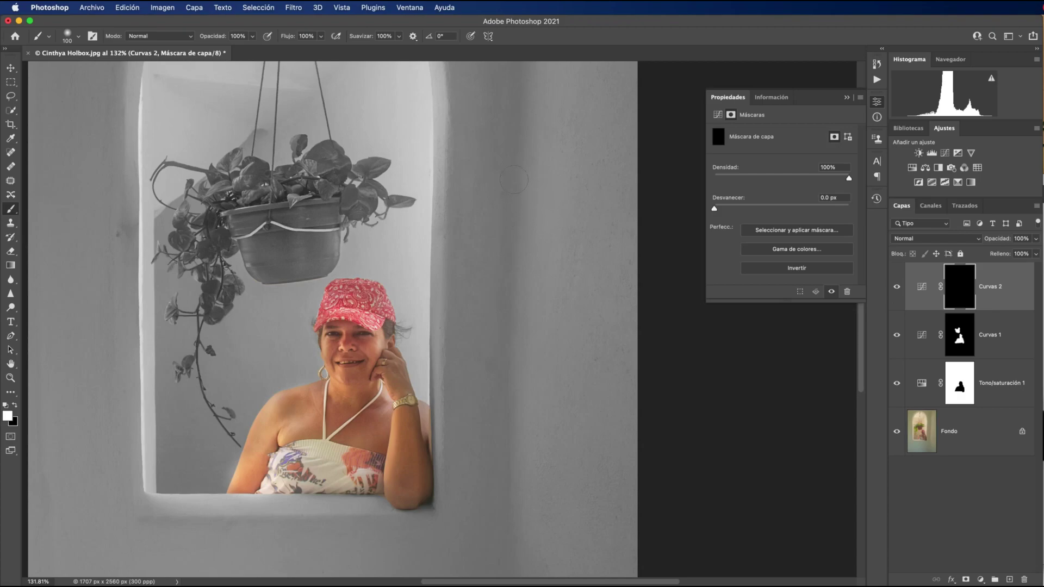
{"action": "left_click_drag", "start_coordinate": [501, 147], "coordinate": [496, 333]}
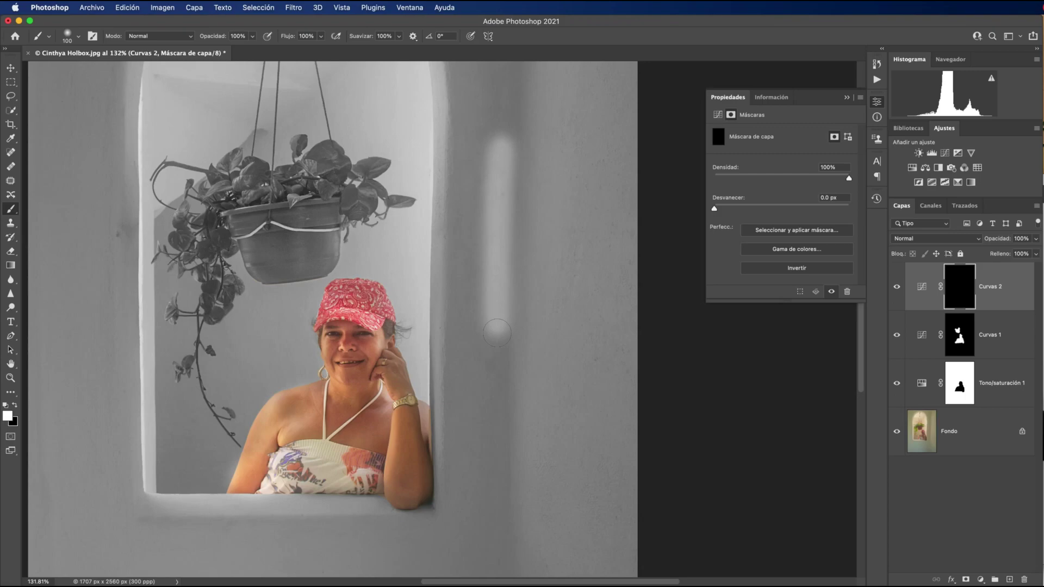
{"action": "left_click", "coordinate": [320, 36]}
{"action": "left_click_drag", "start_coordinate": [324, 49], "coordinate": [281, 57]}
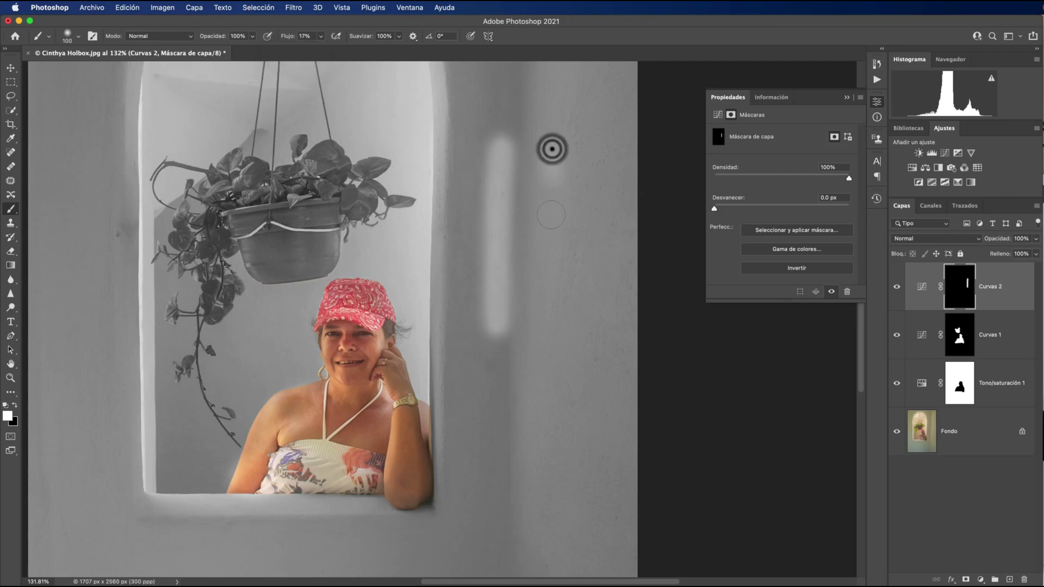
{"action": "mouse_move", "coordinate": [552, 150]}
{"action": "left_mouse_down"}
{"action": "mouse_move", "coordinate": [551, 319]}
{"action": "mouse_move", "coordinate": [550, 237]}
{"action": "left_mouse_up"}
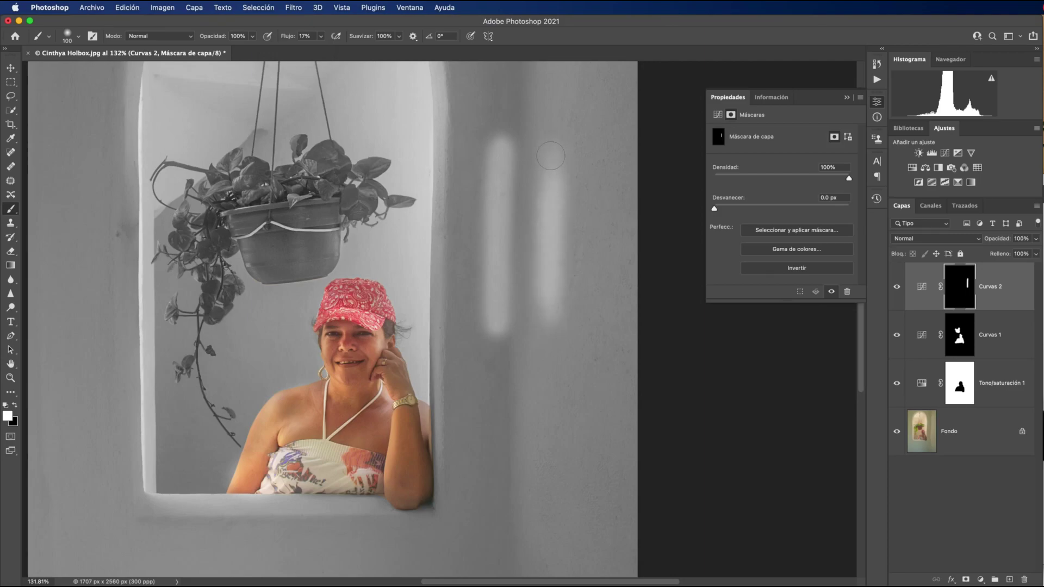
{"action": "left_click_drag", "start_coordinate": [562, 168], "coordinate": [554, 286]}
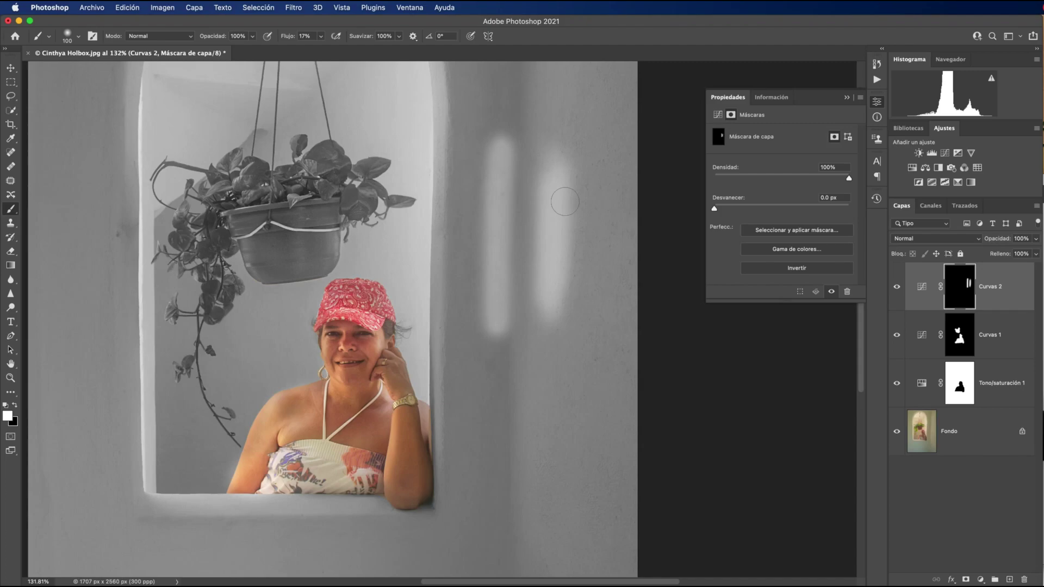
{"action": "key", "text": "ctrl+z"}
{"action": "key", "text": "ctrl+z"}
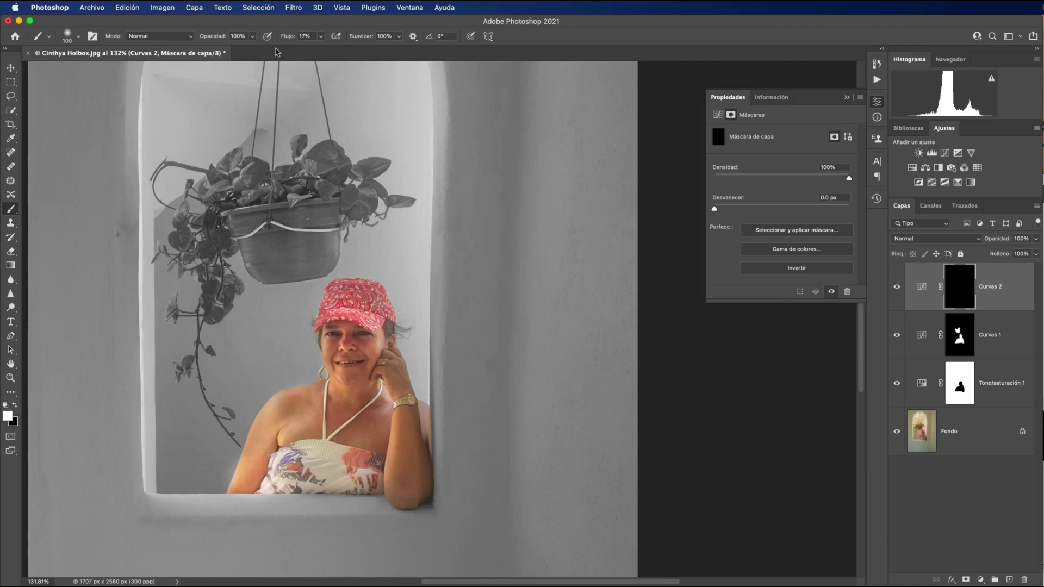
Drop brush opacity to 30% and try test dabs on her face, undoing each.
{"action": "left_click", "coordinate": [252, 35]}
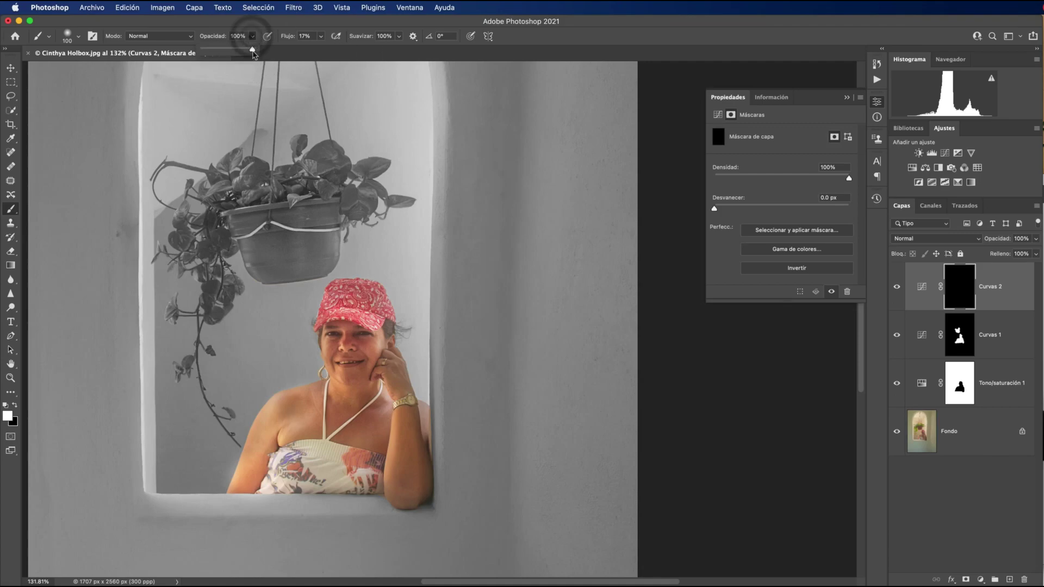
{"action": "left_click_drag", "start_coordinate": [254, 50], "coordinate": [218, 56]}
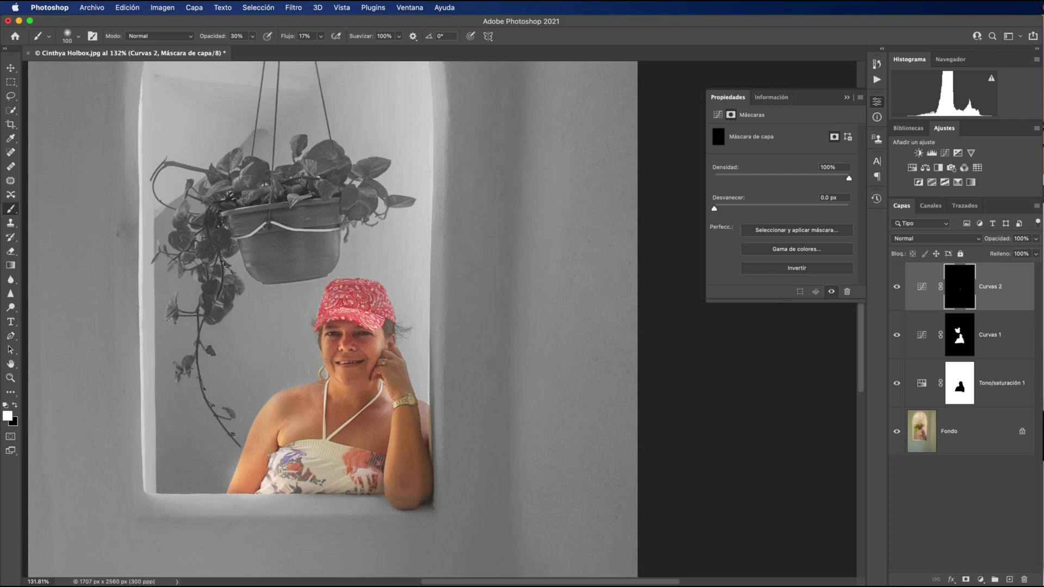
{"action": "left_click", "coordinate": [355, 371]}
{"action": "key", "text": "ctrl+z"}
{"action": "left_click", "coordinate": [350, 348]}
{"action": "key", "text": "ctrl+z"}
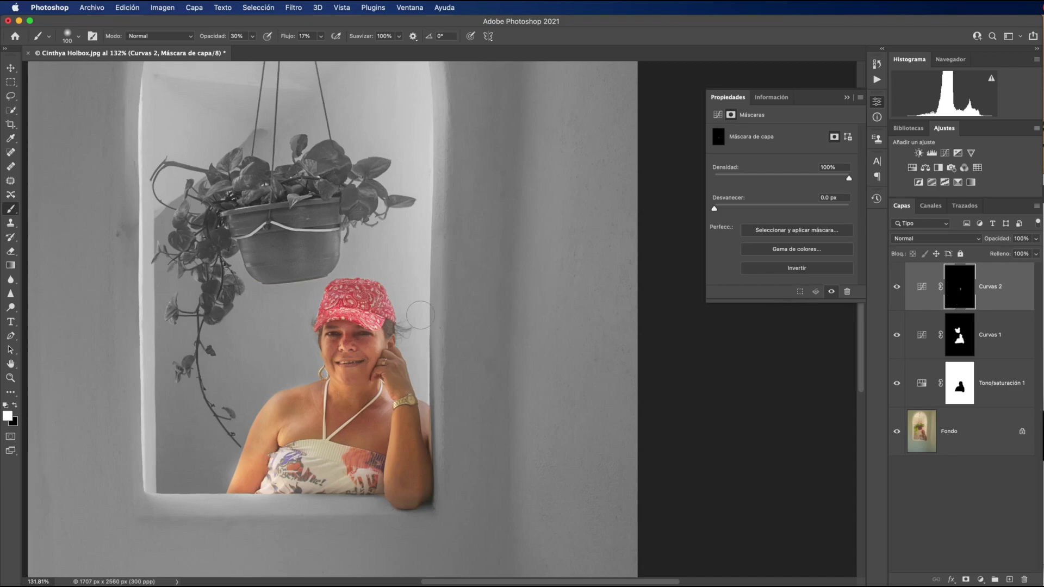
{"action": "left_click", "coordinate": [352, 367]}
{"action": "key", "text": "ctrl+z"}
At 42% opacity, dab the mask over her chest, arm, hand, eye, pink cap and chin.
{"action": "left_click", "coordinate": [252, 37]}
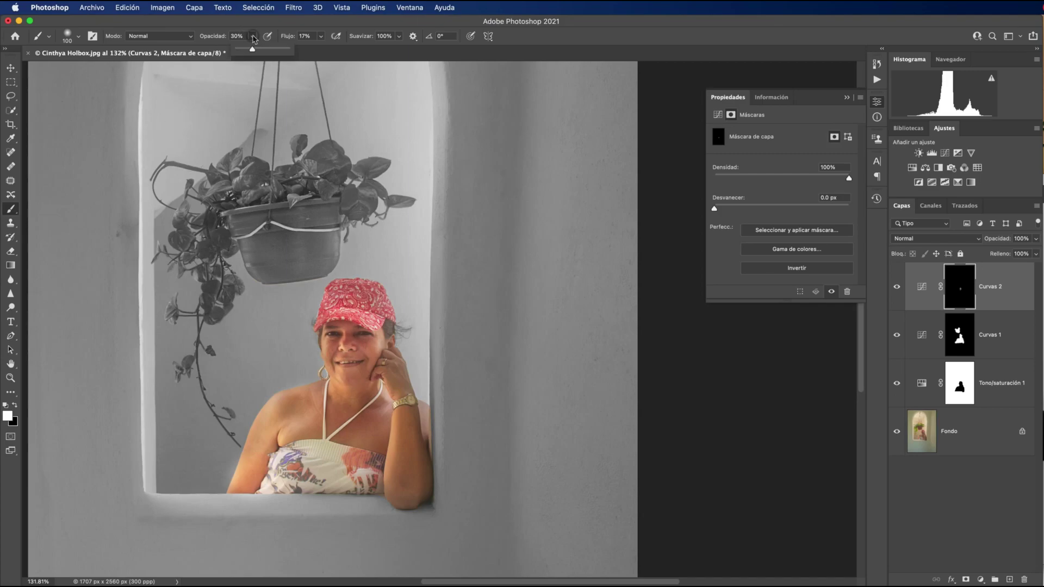
{"action": "left_click_drag", "start_coordinate": [252, 49], "coordinate": [259, 50]}
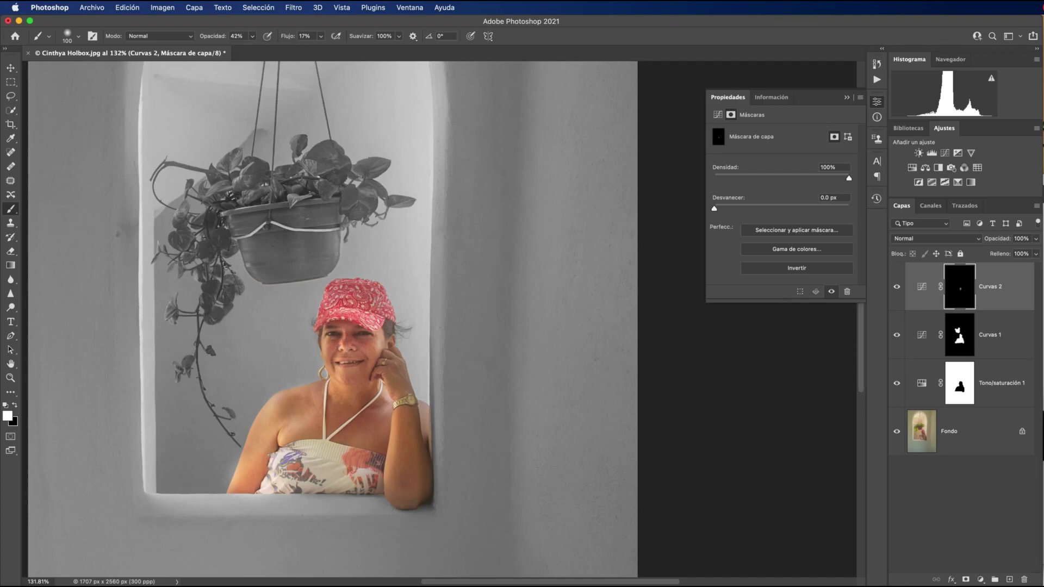
{"action": "left_click", "coordinate": [347, 393]}
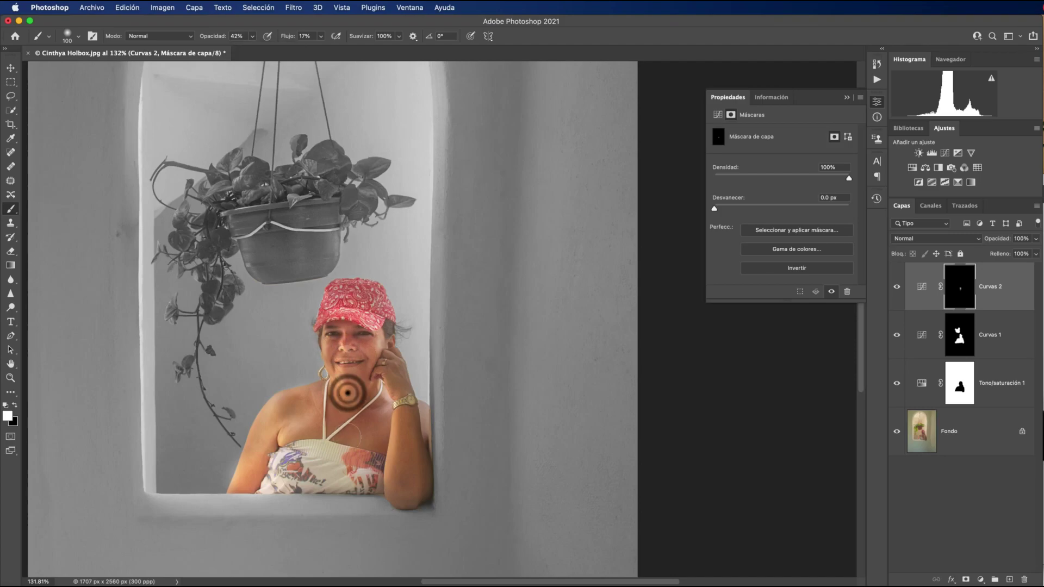
{"action": "left_click", "coordinate": [324, 465]}
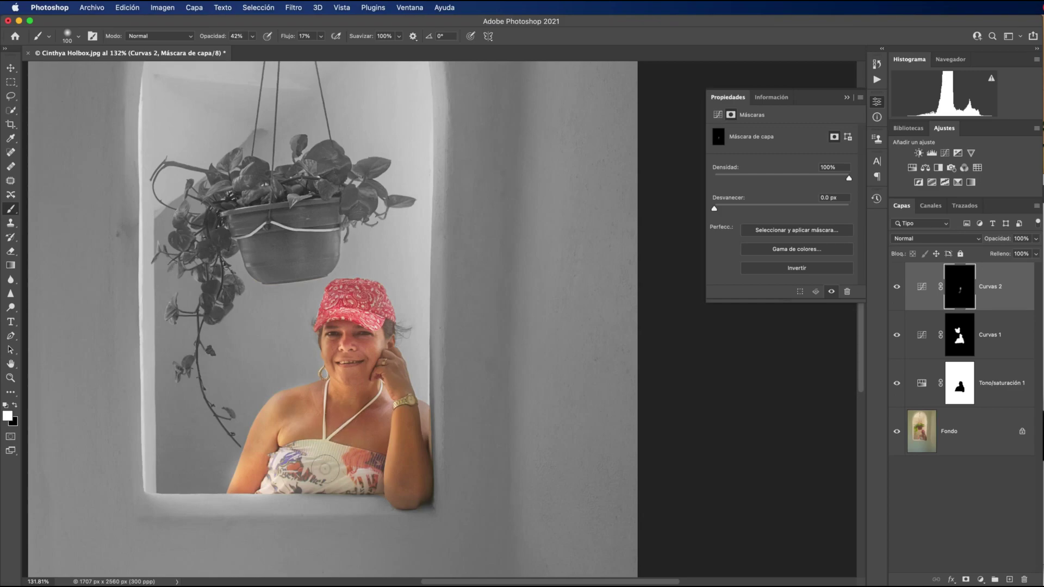
{"action": "left_click", "coordinate": [402, 443]}
{"action": "left_click", "coordinate": [404, 445]}
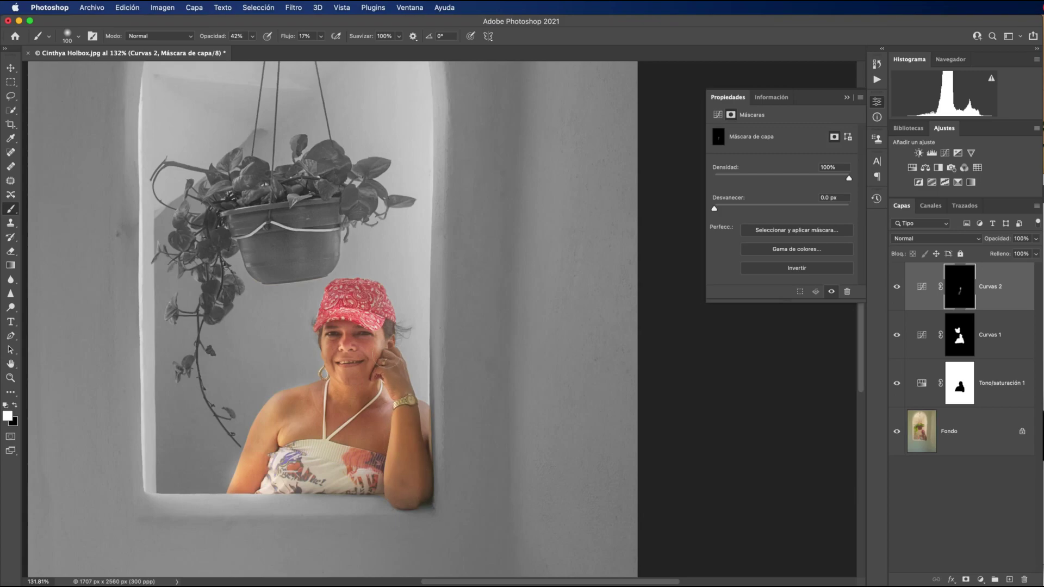
{"action": "left_click", "coordinate": [383, 349]}
{"action": "left_click", "coordinate": [354, 343]}
{"action": "left_click", "coordinate": [358, 308]}
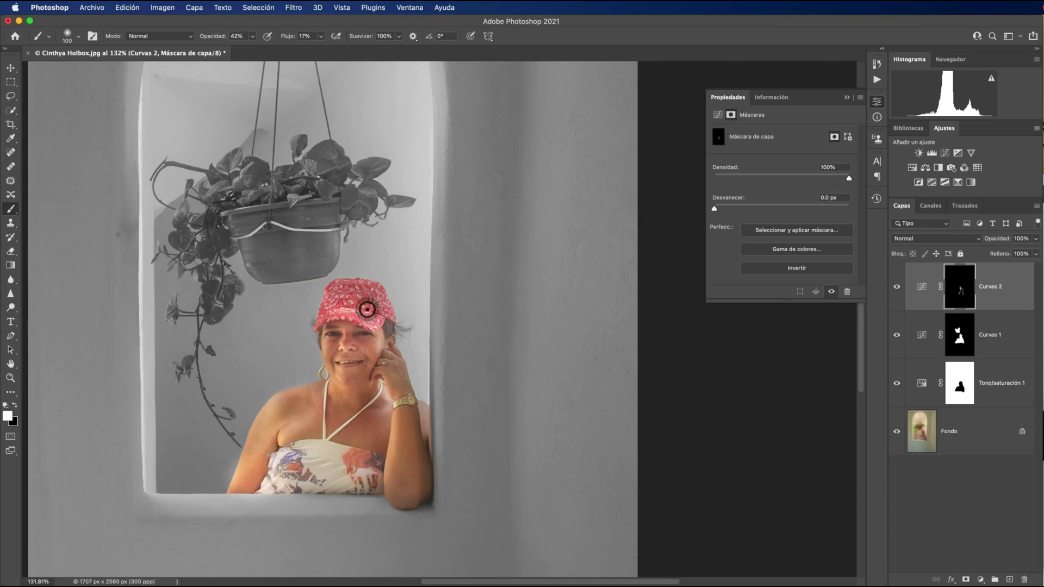
{"action": "left_click", "coordinate": [362, 375]}
Add more soft dabs on her chest, top edge, forearm, cheek, hand, elbow and near her head.
{"action": "left_click", "coordinate": [308, 402]}
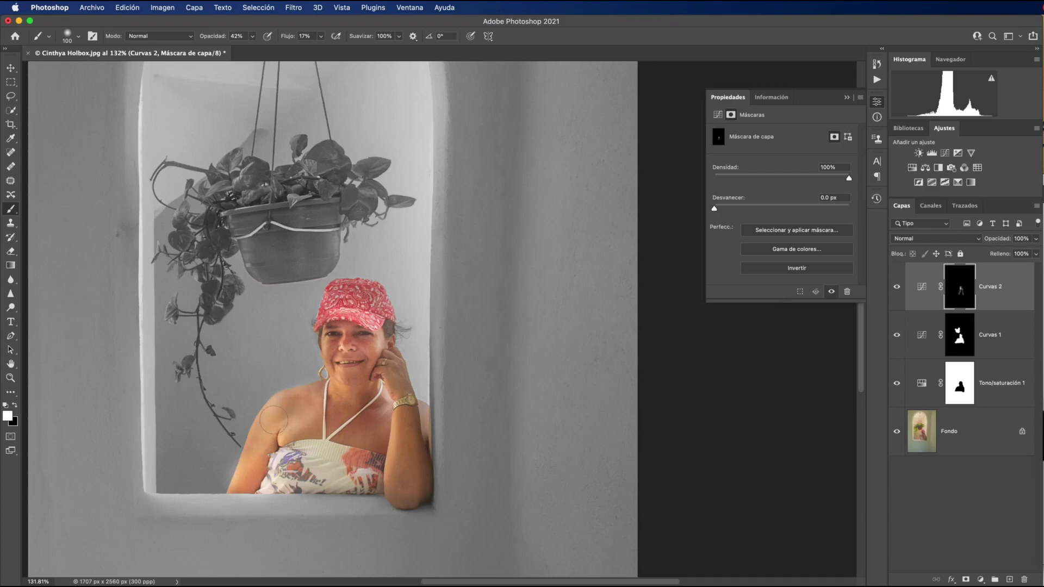
{"action": "left_click", "coordinate": [323, 417]}
{"action": "left_click", "coordinate": [270, 477]}
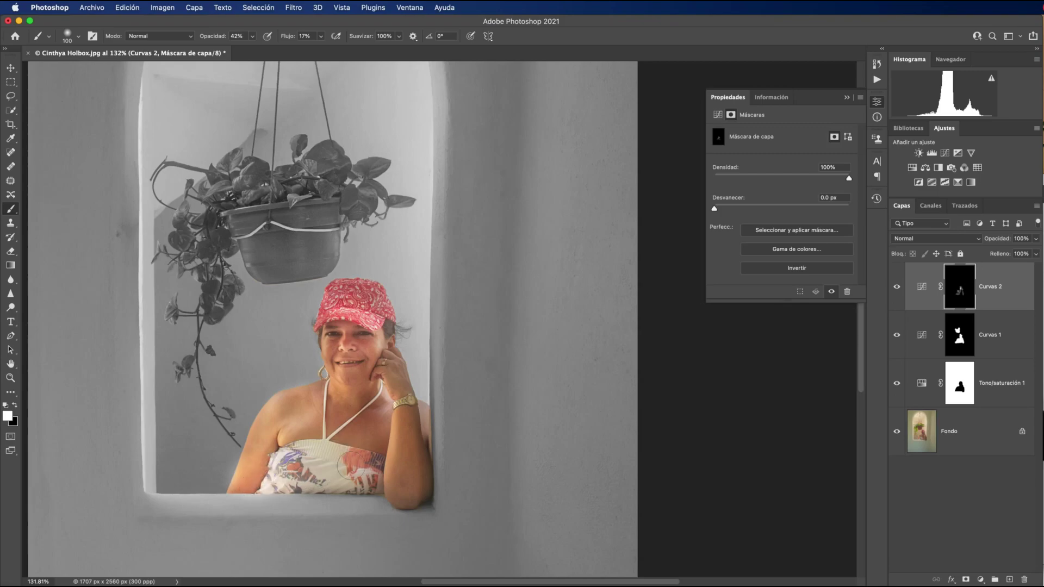
{"action": "left_click", "coordinate": [382, 428]}
{"action": "left_click", "coordinate": [356, 405]}
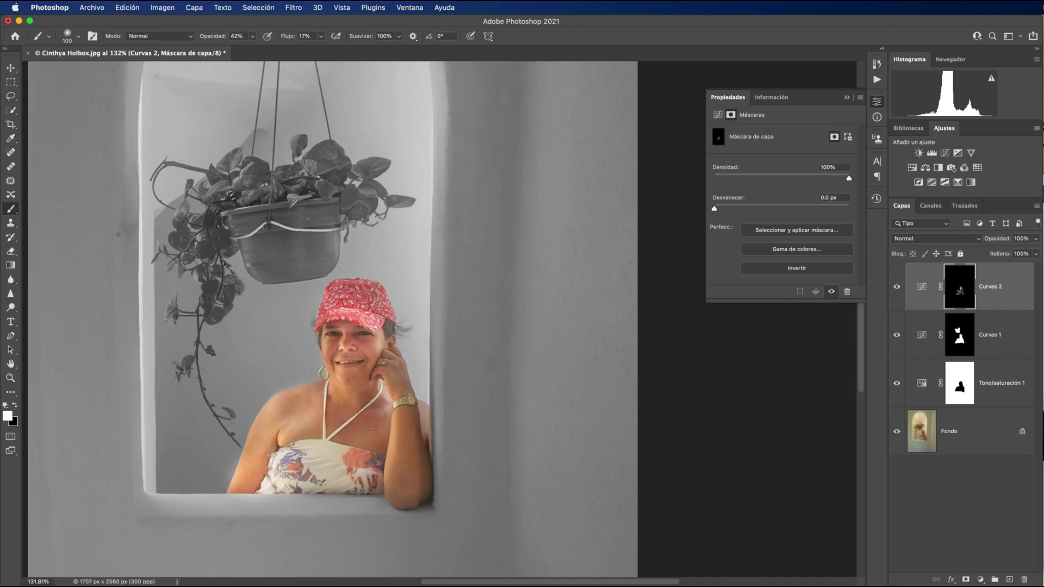
{"action": "left_click", "coordinate": [367, 346]}
{"action": "left_click", "coordinate": [357, 366]}
{"action": "left_click", "coordinate": [395, 367]}
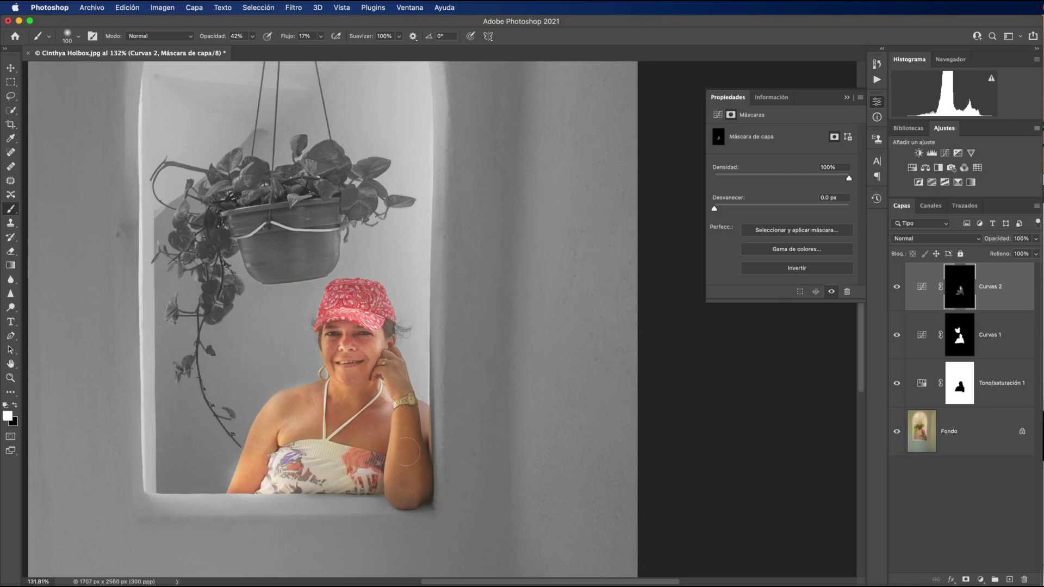
{"action": "left_click_drag", "start_coordinate": [415, 502], "coordinate": [407, 486]}
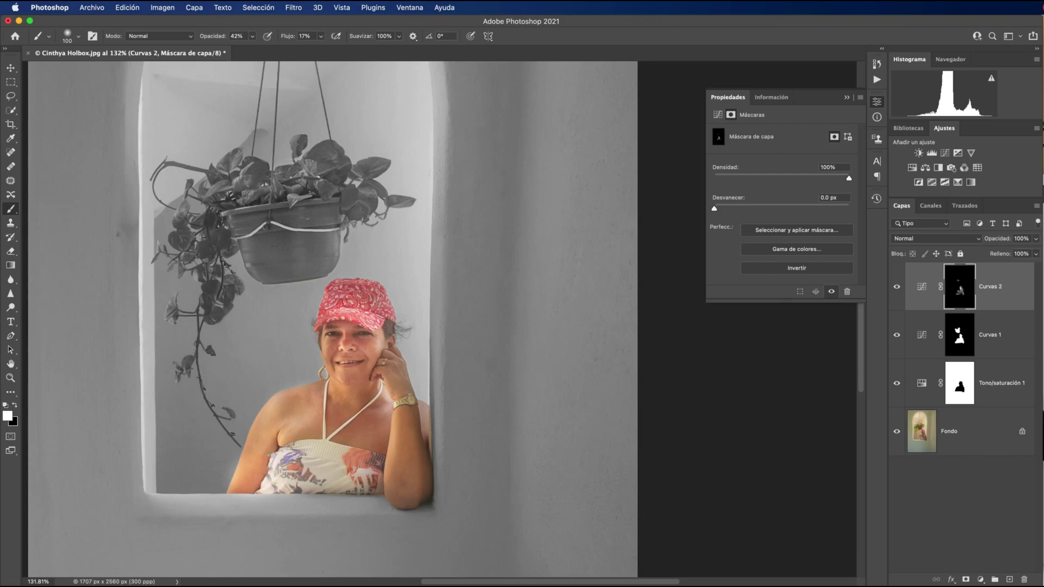
{"action": "left_click_drag", "start_coordinate": [321, 163], "coordinate": [356, 192]}
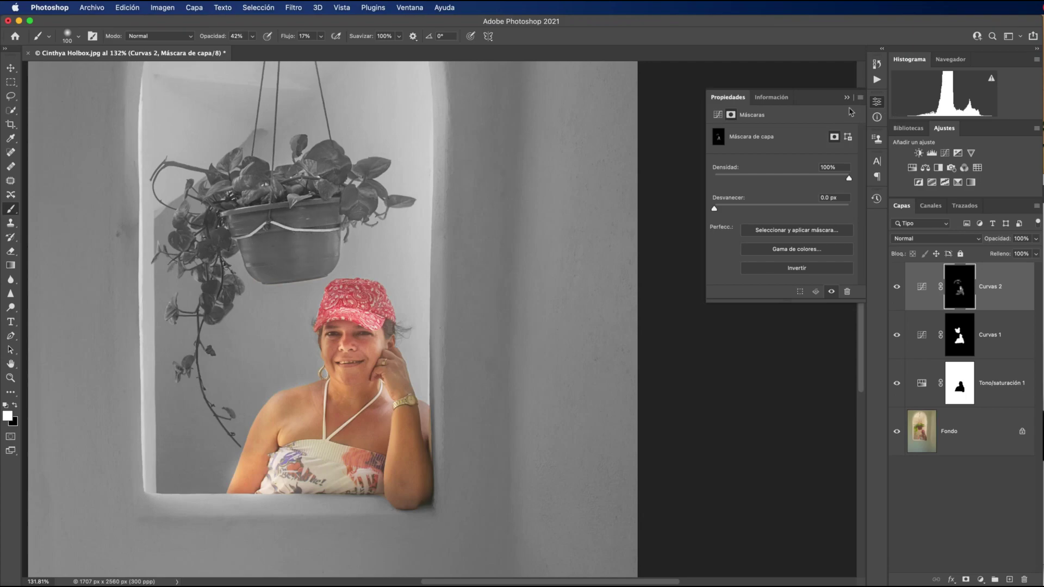
Collapse Properties and toggle Curvas 2 repeatedly to compare, leaving it visible.
{"action": "left_click", "coordinate": [847, 98]}
{"action": "left_click", "coordinate": [279, 244]}
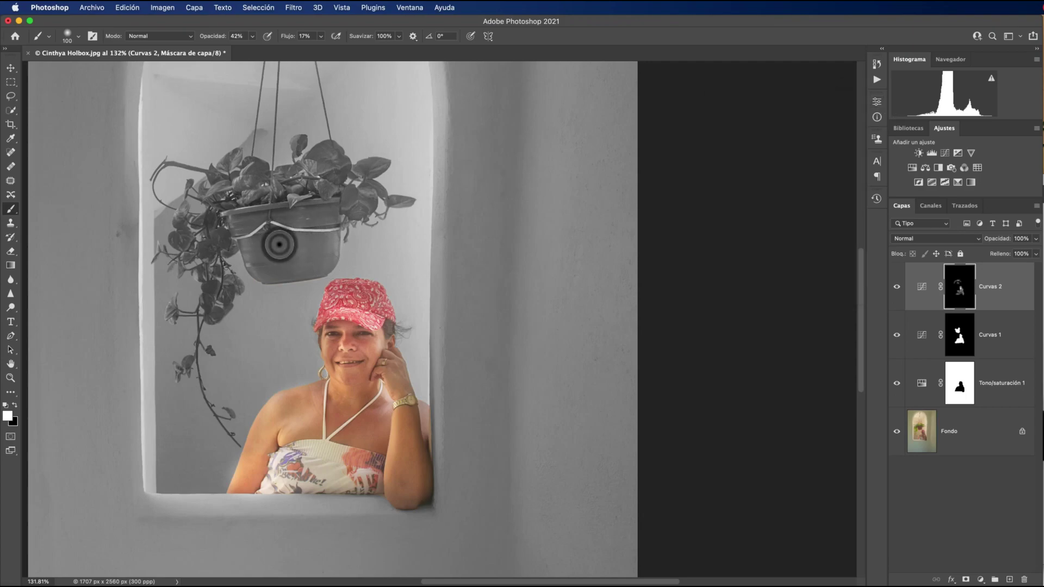
{"action": "left_click", "coordinate": [896, 289]}
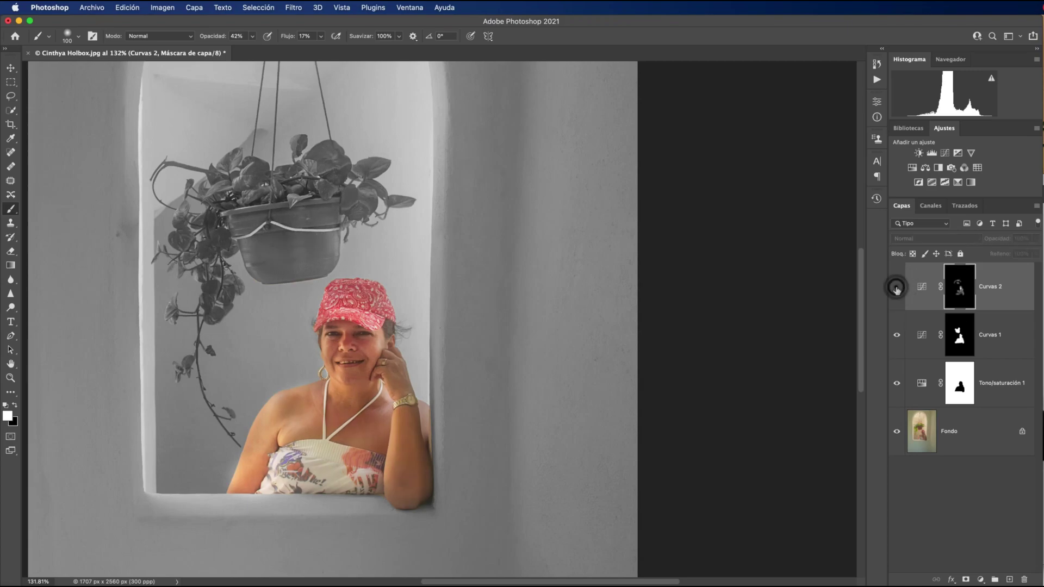
{"action": "left_click", "coordinate": [894, 289]}
{"action": "left_click", "coordinate": [893, 291]}
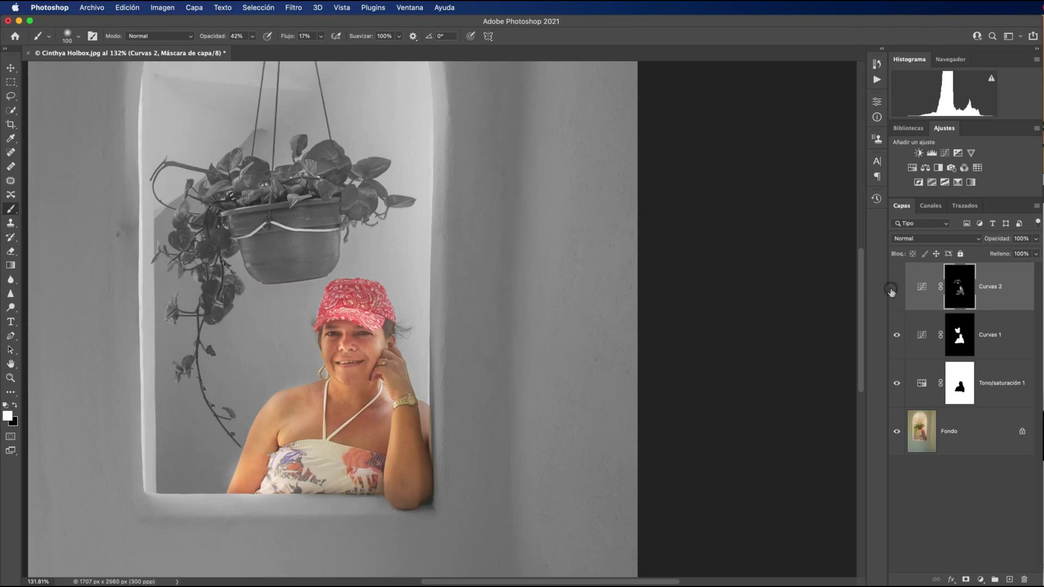
{"action": "left_click", "coordinate": [892, 292]}
{"action": "left_click", "coordinate": [892, 292]}
{"action": "left_click", "coordinate": [894, 292]}
{"action": "left_click", "coordinate": [895, 290]}
{"action": "left_click", "coordinate": [896, 290]}
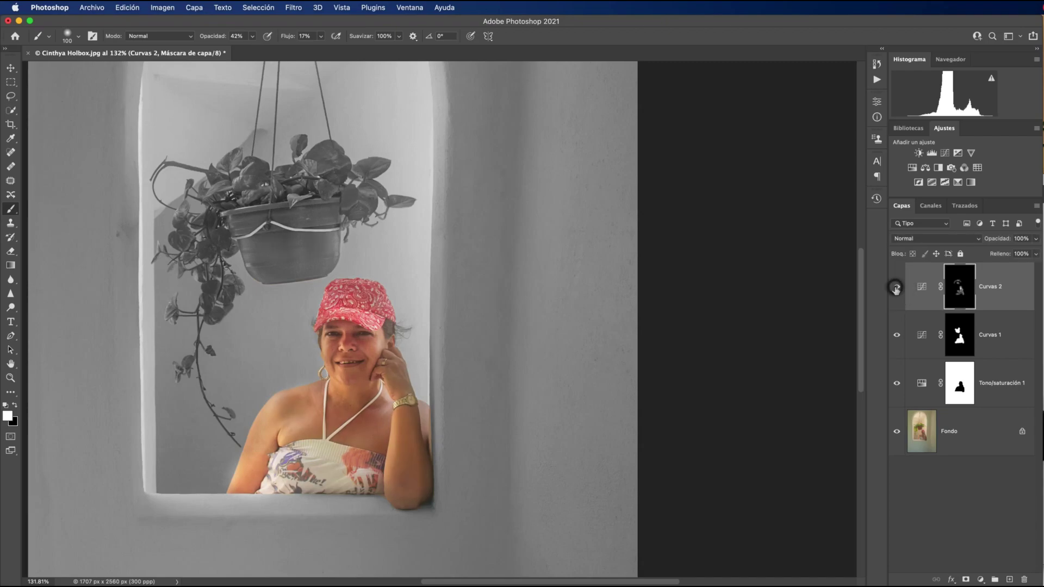
{"action": "left_click", "coordinate": [895, 289]}
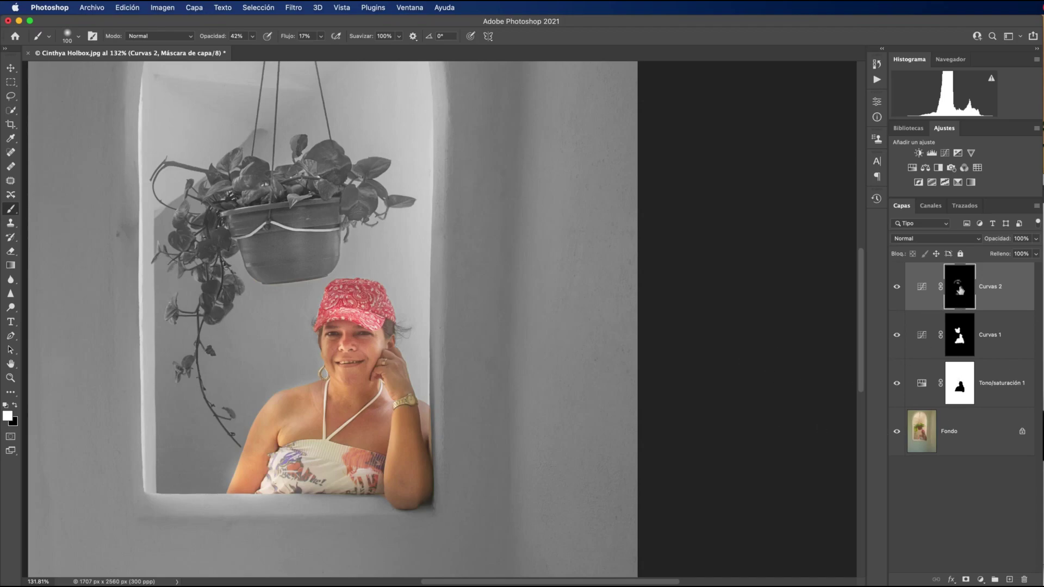
{"action": "double_click", "coordinate": [10, 364]}
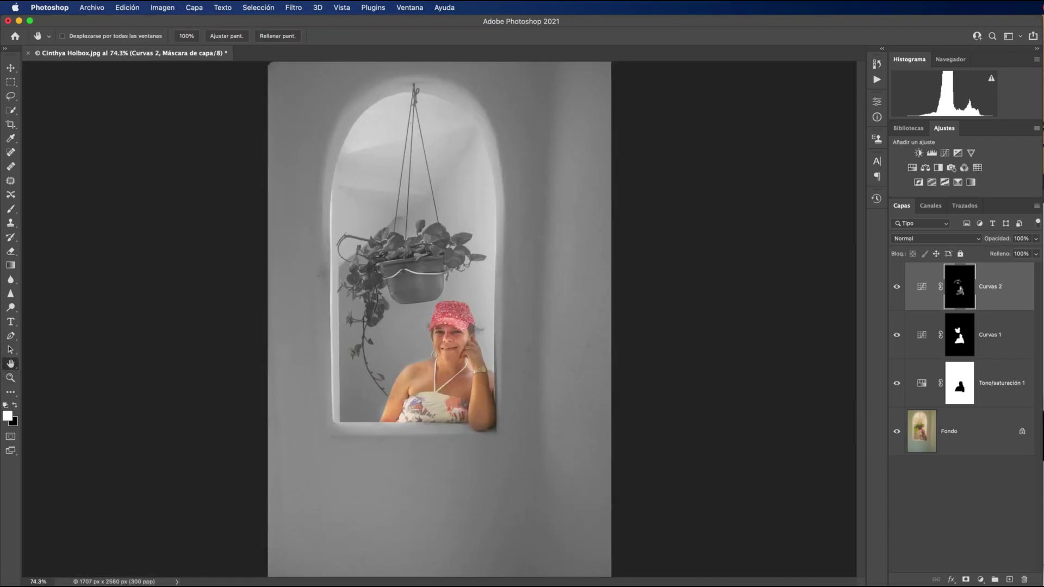
{"action": "left_click", "coordinate": [894, 288]}
{"action": "left_click_drag", "start_coordinate": [894, 289], "coordinate": [897, 381]}
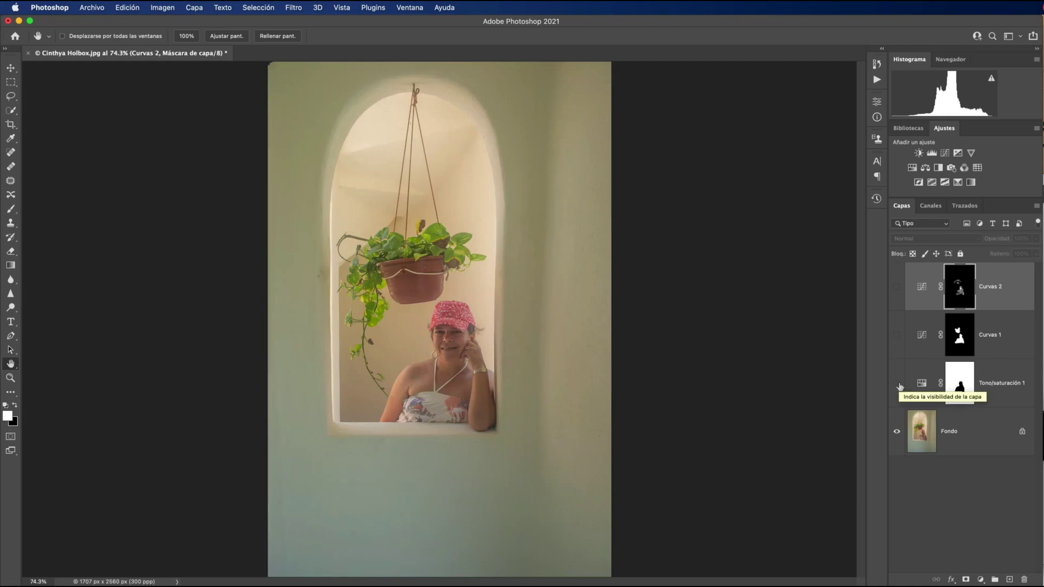
{"action": "left_click", "coordinate": [897, 384]}
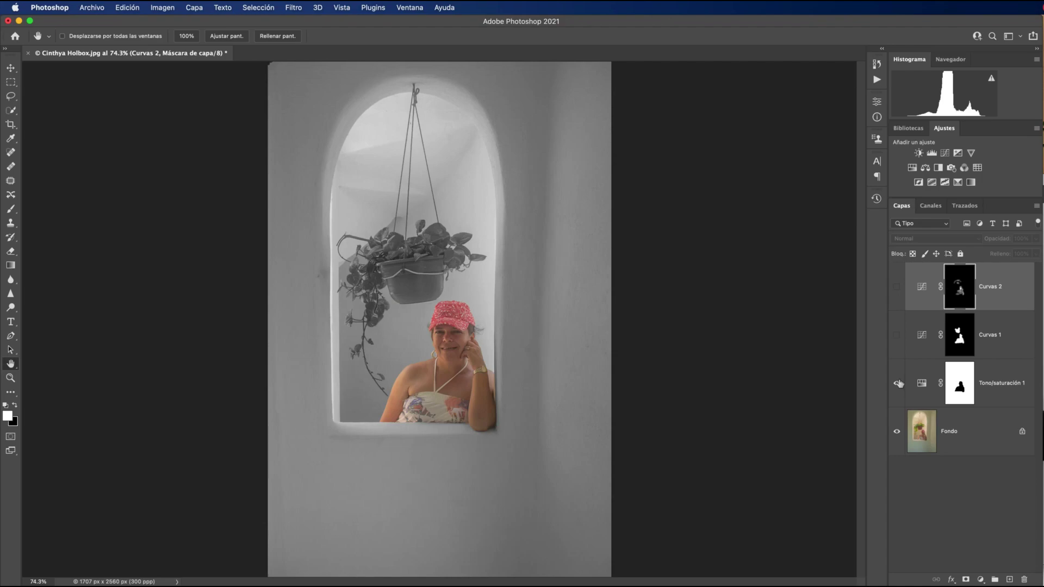
{"action": "left_click", "coordinate": [897, 334]}
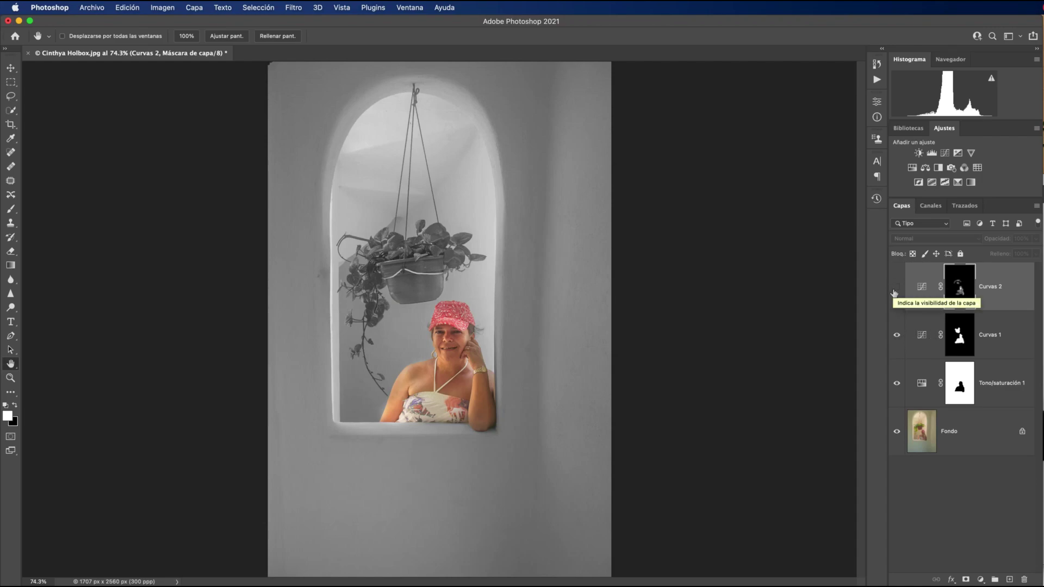
{"action": "left_click", "coordinate": [894, 290]}
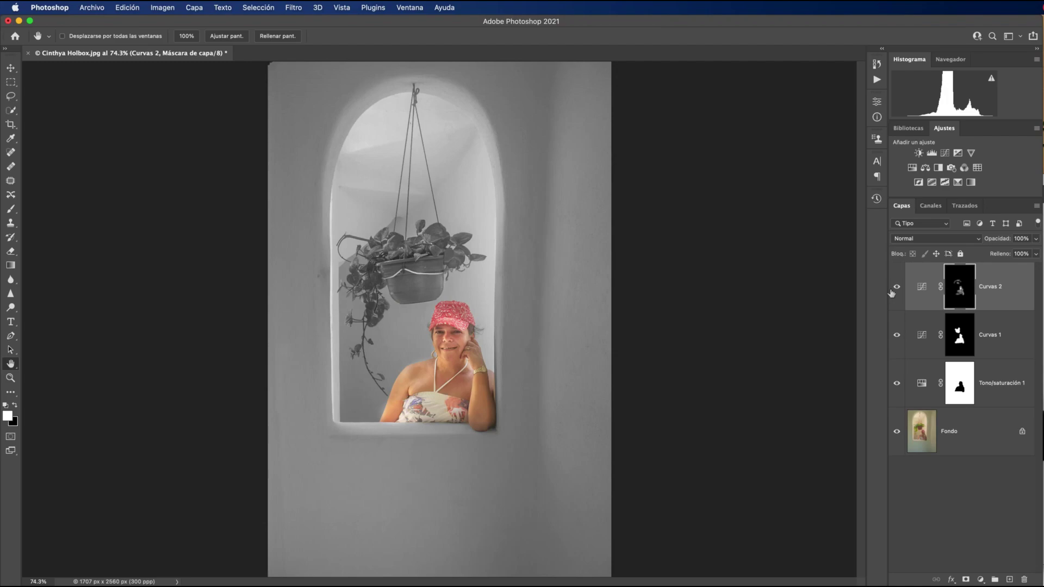
{"action": "scroll", "coordinate": [491, 437], "scroll_direction": "up", "scroll_amount": 1}
{"action": "scroll", "coordinate": [491, 438], "scroll_direction": "up", "scroll_amount": 4}
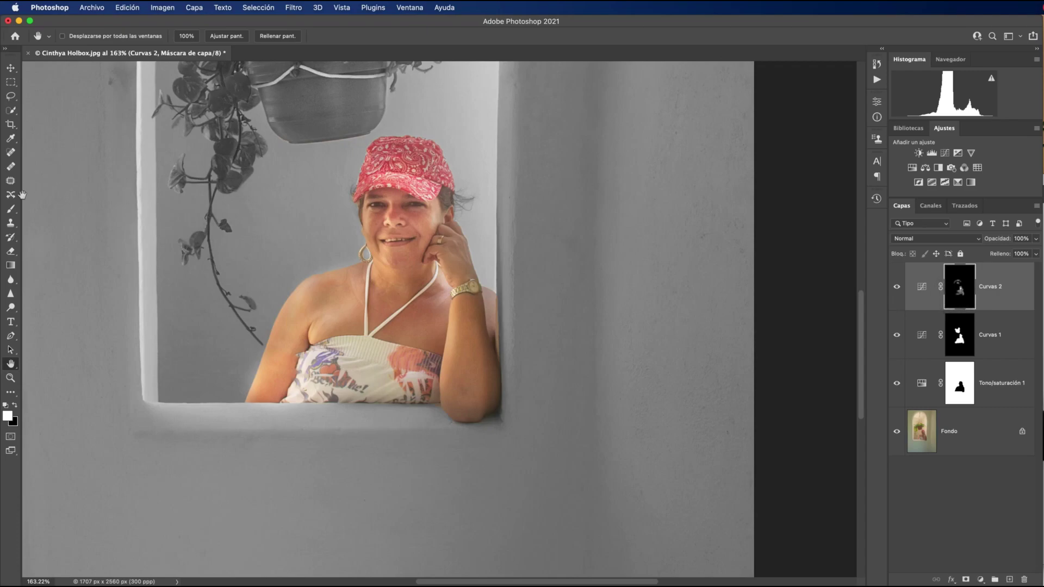
{"action": "left_click", "coordinate": [10, 208]}
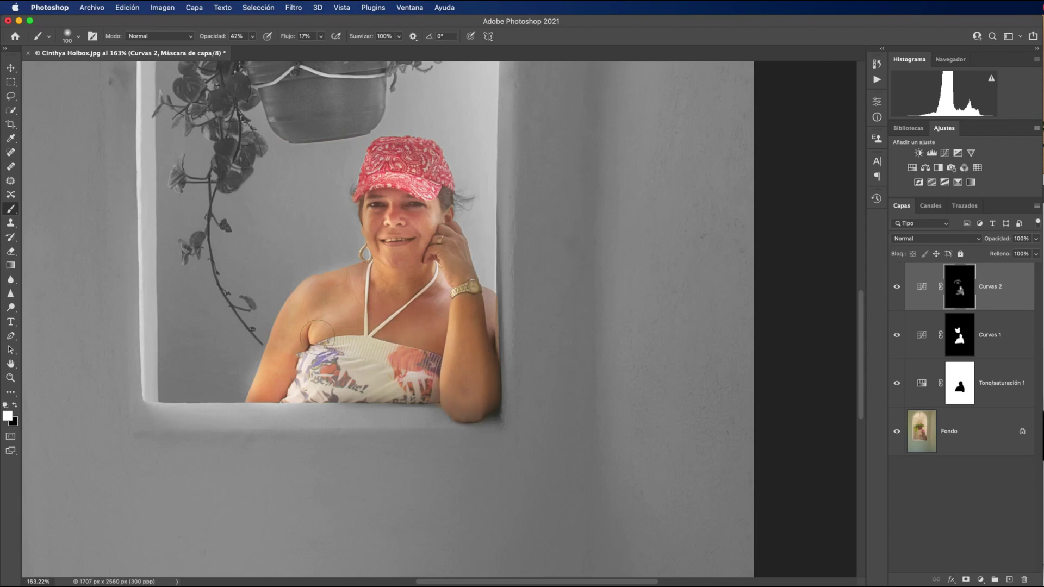
{"action": "scroll", "coordinate": [317, 328], "scroll_direction": "down", "scroll_amount": 5}
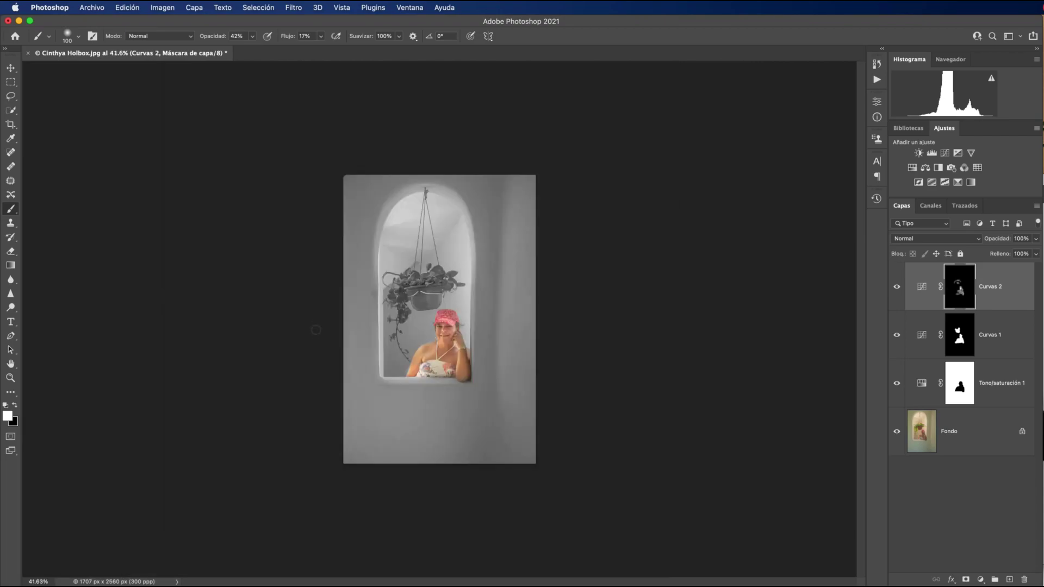
{"action": "double_click", "coordinate": [10, 364]}
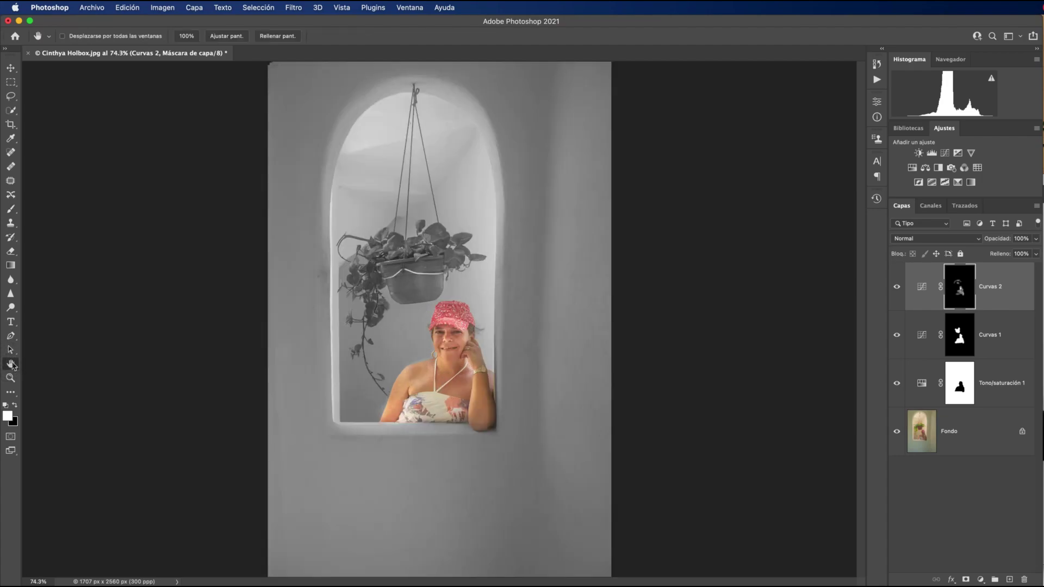